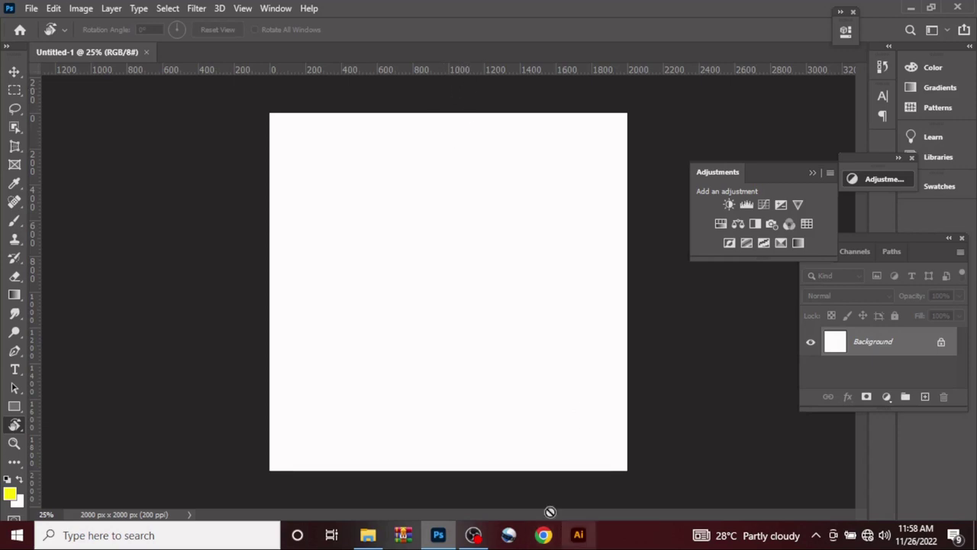
Add a new layer above the background and turn it into a solid black colour fill (hex 0) covering the canvas
{"action": "left_click", "coordinate": [14, 71]}
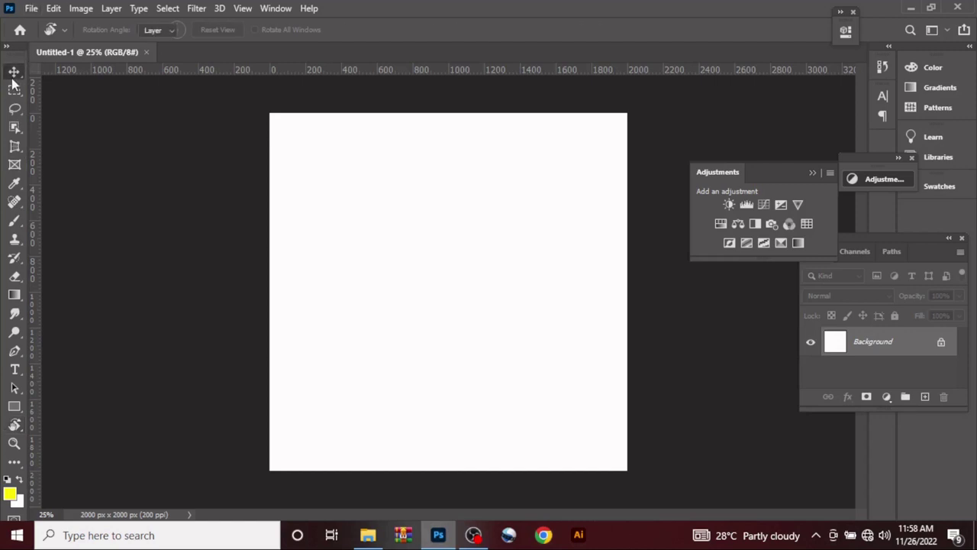
{"action": "left_click", "coordinate": [926, 397]}
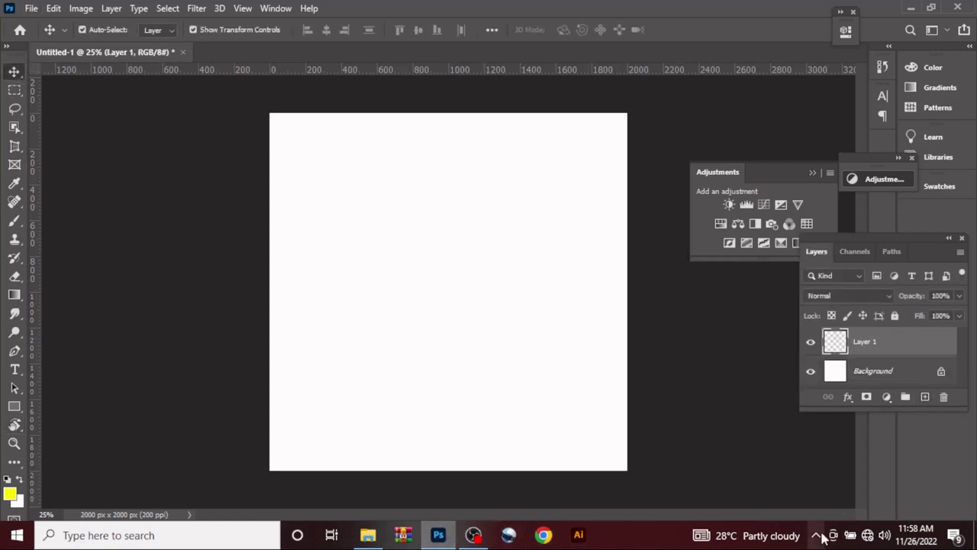
{"action": "left_click", "coordinate": [887, 397]}
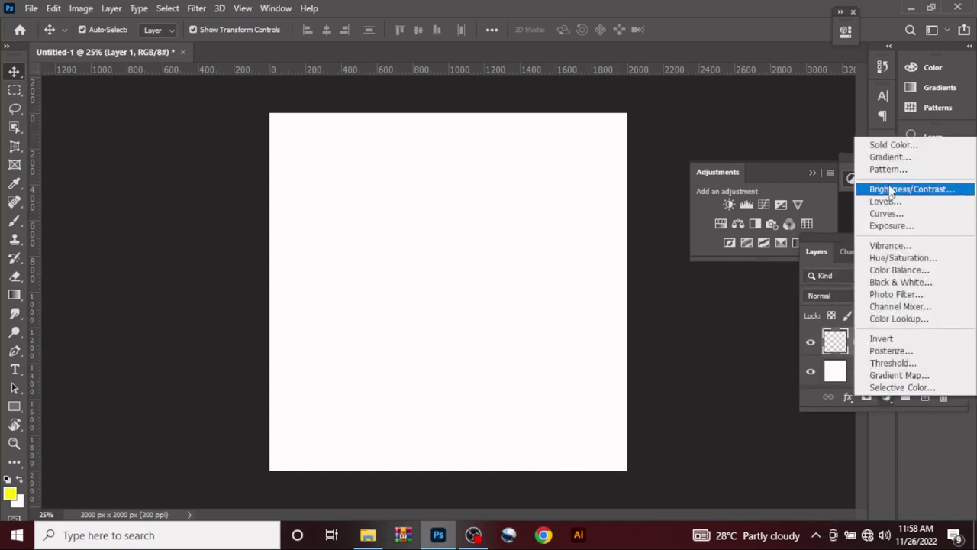
{"action": "left_click", "coordinate": [879, 145]}
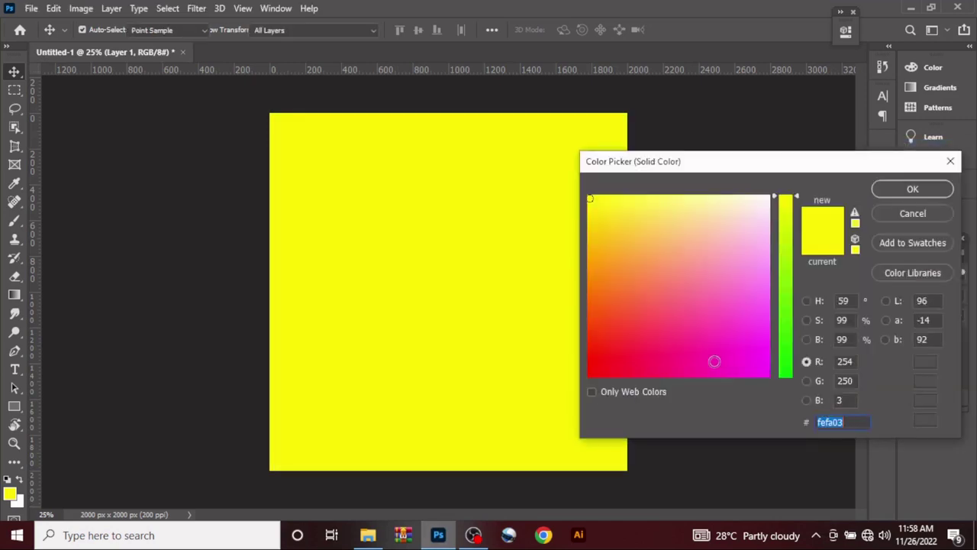
{"action": "type", "text": "0"}
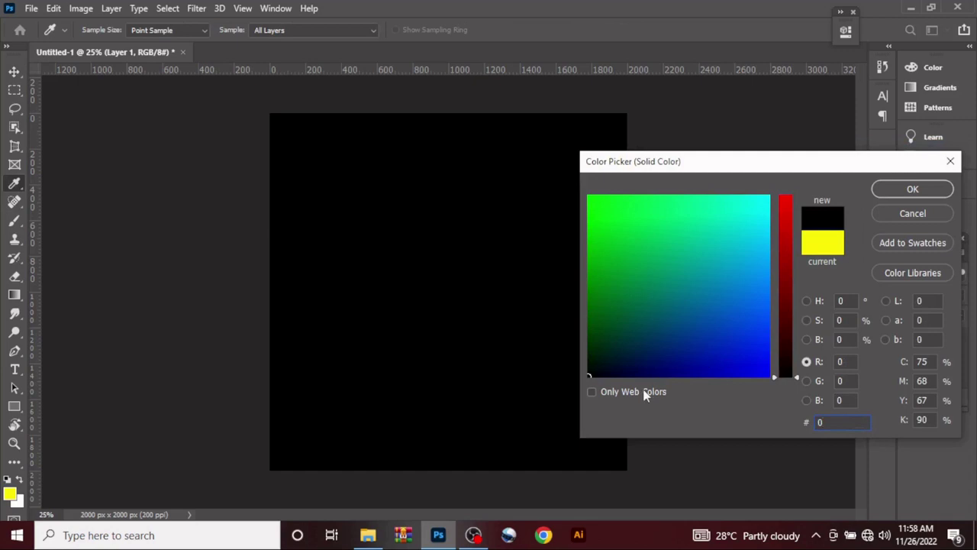
{"action": "left_click", "coordinate": [885, 191]}
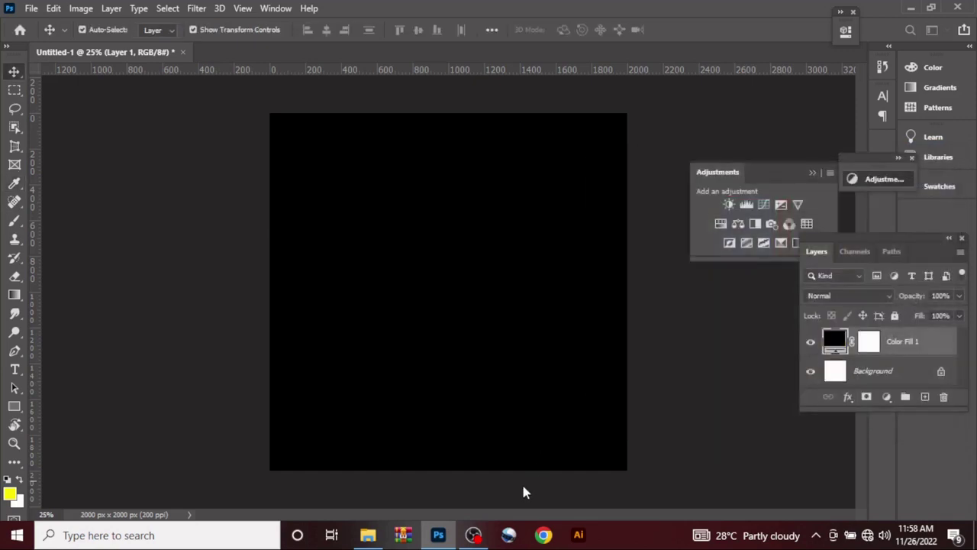
Place the BACKGROUND leaf image from the ESTACY folder so it fills the whole canvas
{"action": "mouse_move", "coordinate": [367, 538]}
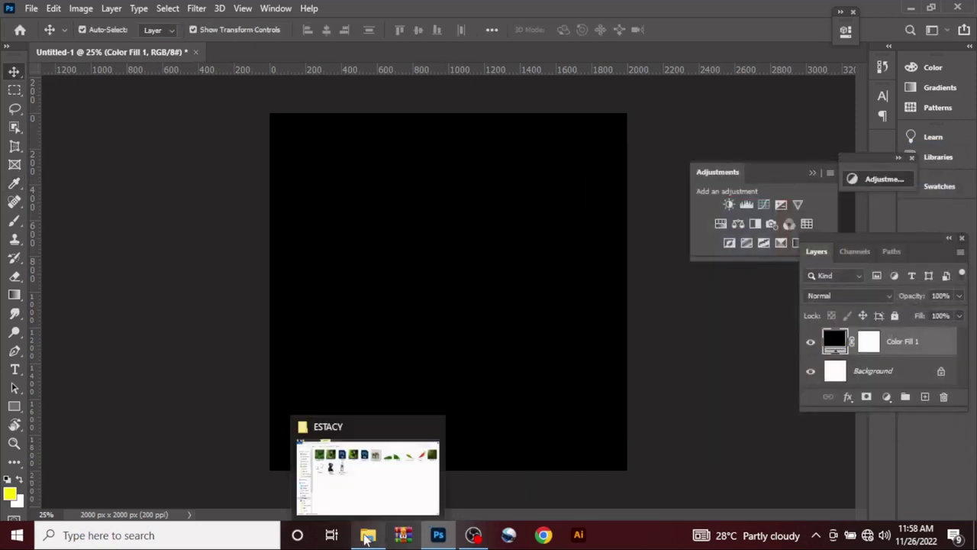
{"action": "left_click", "coordinate": [365, 469]}
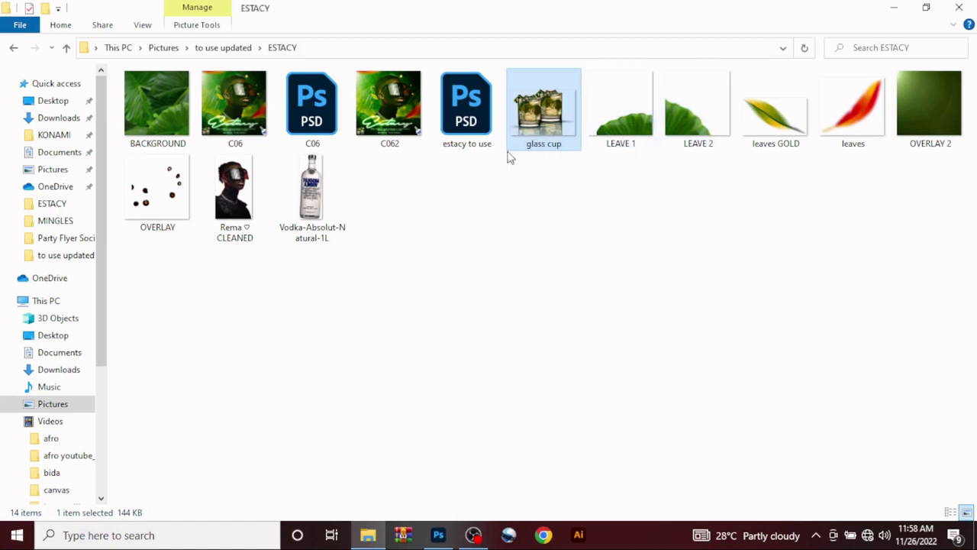
{"action": "left_click_drag", "start_coordinate": [171, 128], "coordinate": [466, 320]}
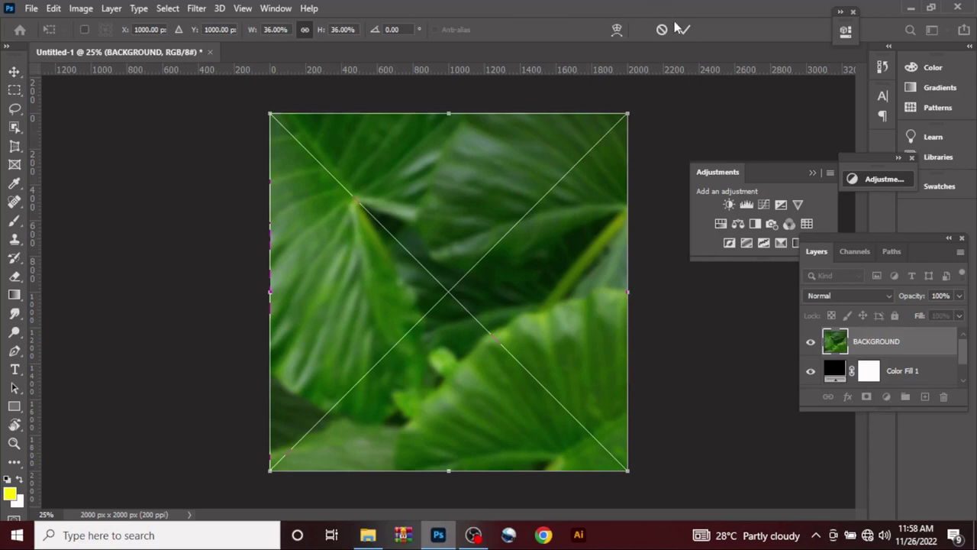
{"action": "left_click", "coordinate": [685, 31]}
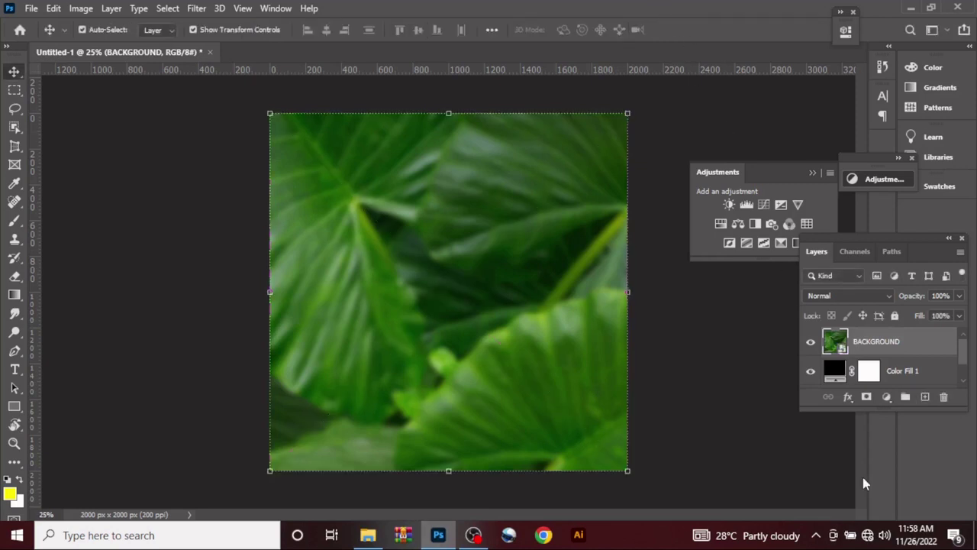
On a new layer above the leaf image, draw yellow-to-transparent linear gradients rising from the canvas's bottom edge to about mid-height
{"action": "left_click", "coordinate": [925, 398]}
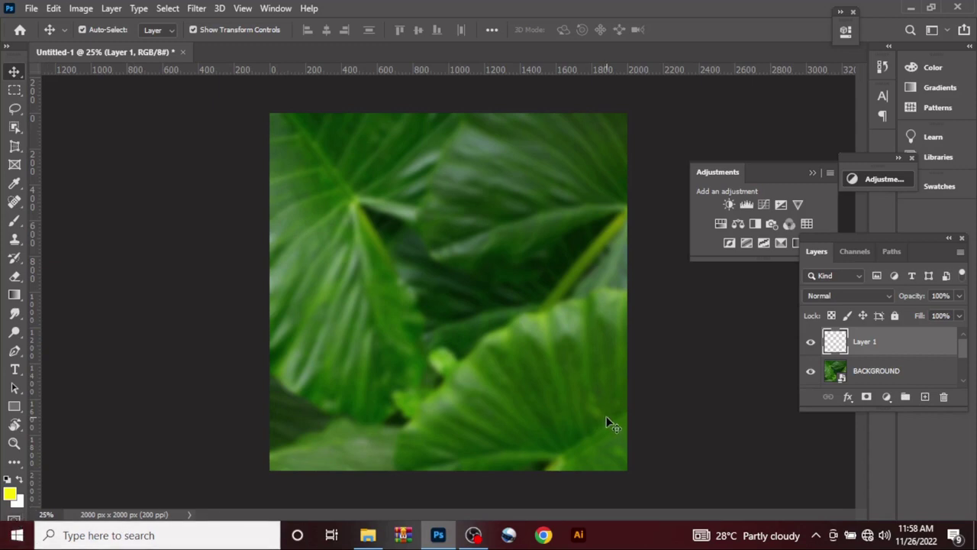
{"action": "left_click", "coordinate": [20, 294]}
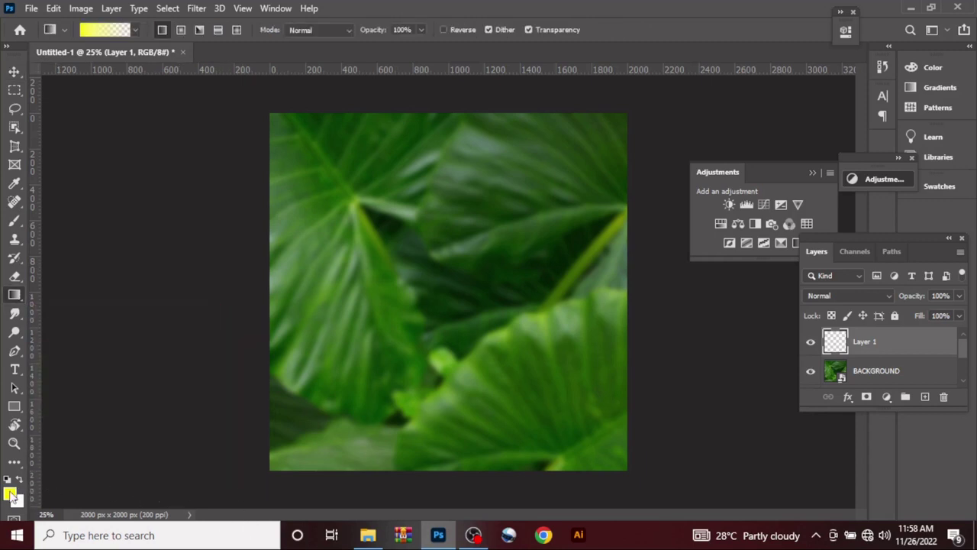
{"action": "mouse_move", "coordinate": [425, 475]}
{"action": "left_mouse_down"}
{"action": "mouse_move", "coordinate": [414, 436]}
{"action": "mouse_move", "coordinate": [436, 348]}
{"action": "left_mouse_up"}
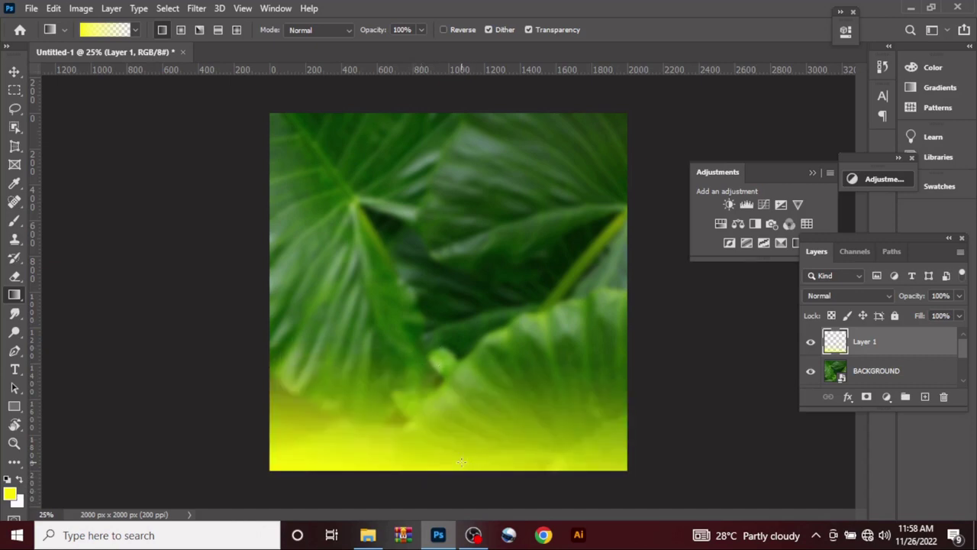
{"action": "left_click_drag", "start_coordinate": [457, 480], "coordinate": [453, 287]}
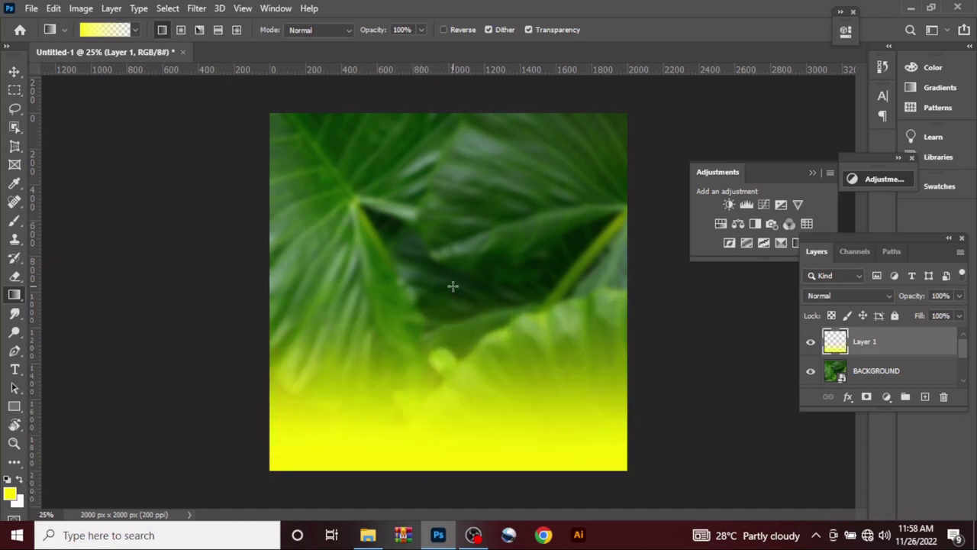
{"action": "left_click", "coordinate": [14, 72]}
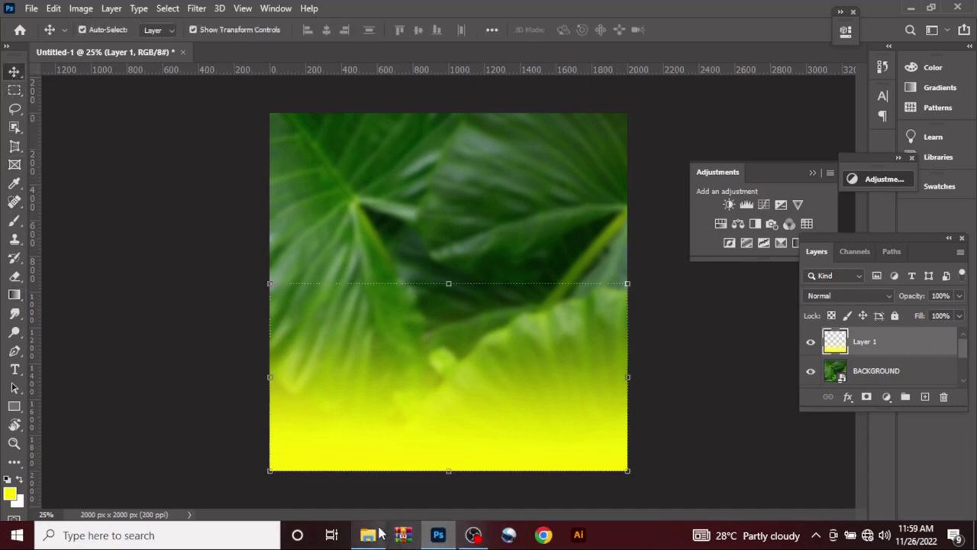
Place the Rema CLEANED portrait from the ESTACY folder at the canvas centre, scaled to about 94% with its base on the bottom edge
{"action": "mouse_move", "coordinate": [381, 533]}
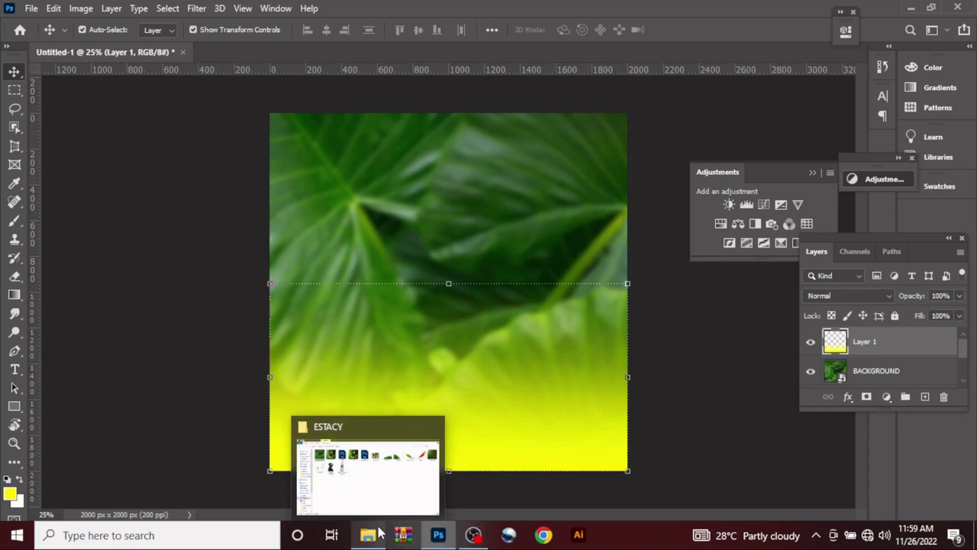
{"action": "left_click", "coordinate": [364, 468]}
{"action": "left_click", "coordinate": [233, 229]}
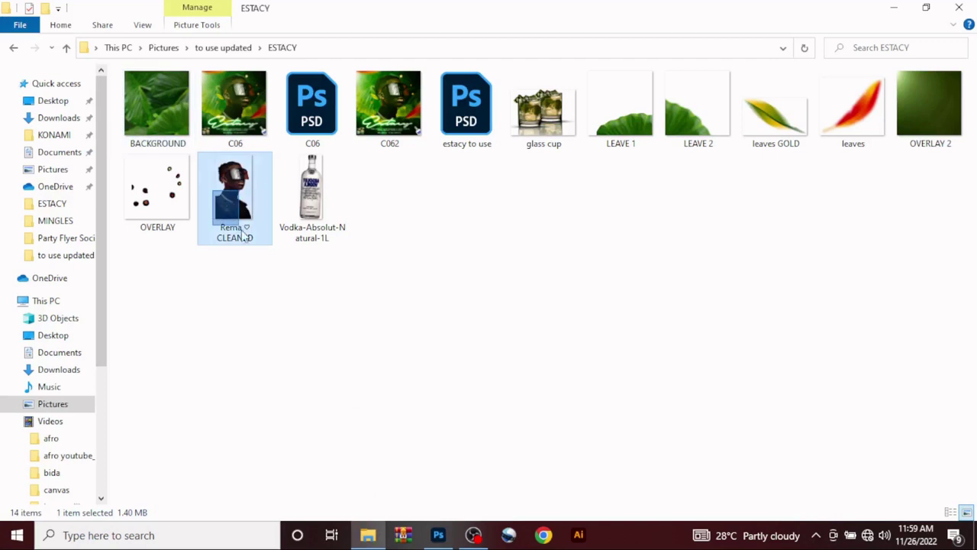
{"action": "left_click_drag", "start_coordinate": [252, 228], "coordinate": [442, 316]}
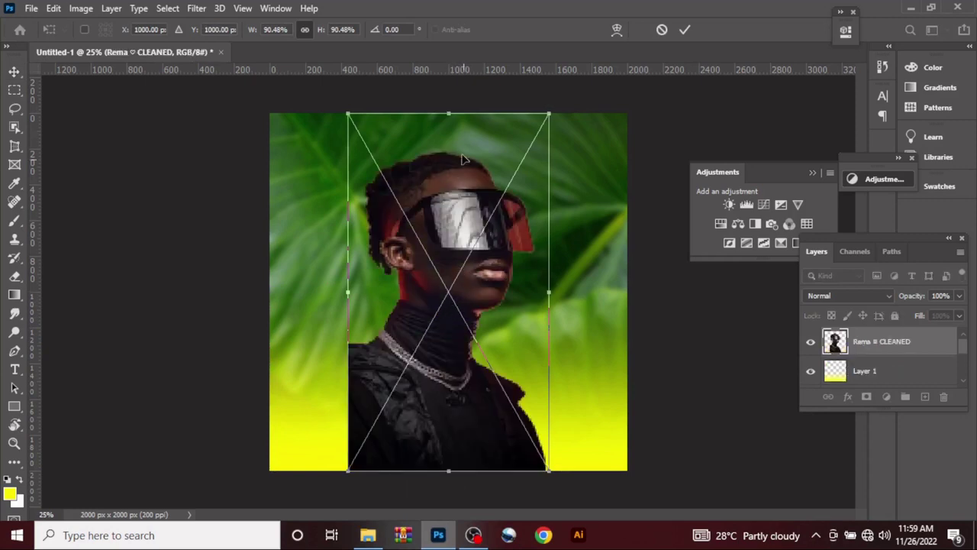
{"action": "left_click_drag", "start_coordinate": [445, 102], "coordinate": [446, 90]}
{"action": "left_click", "coordinate": [684, 31]}
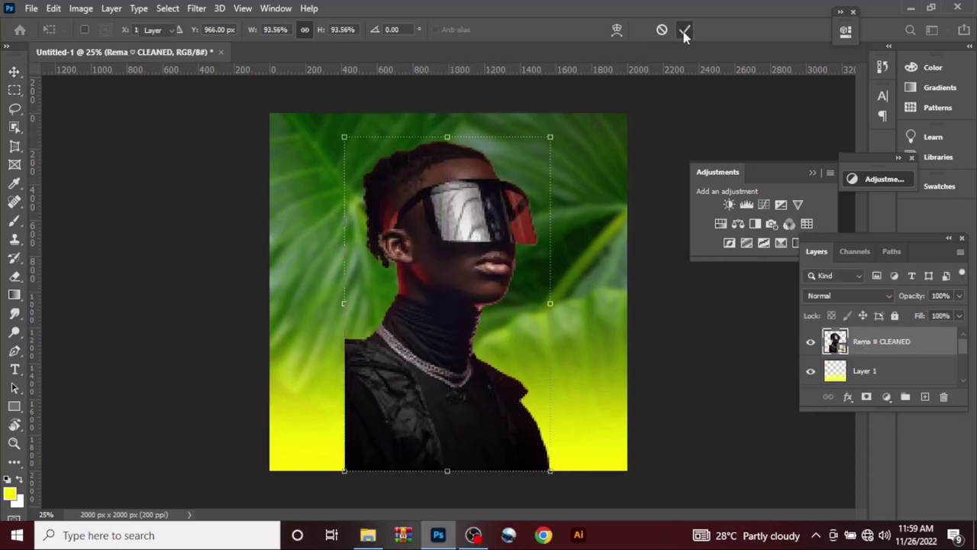
Add a layer mask to the portrait and fade its cut-off shoulder and lower edge with black-to-transparent gradients, undoing strokes that hide too much
{"action": "left_click", "coordinate": [865, 399]}
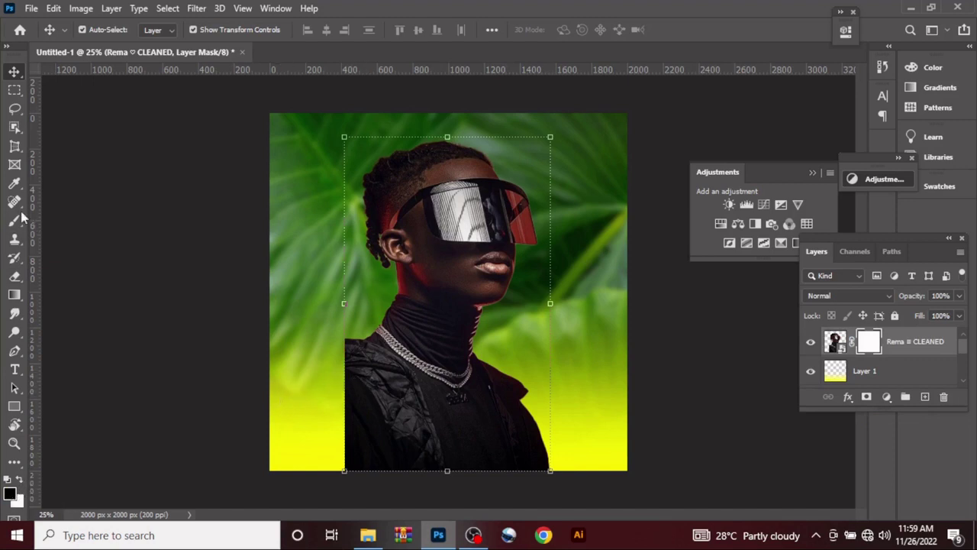
{"action": "left_click", "coordinate": [15, 296]}
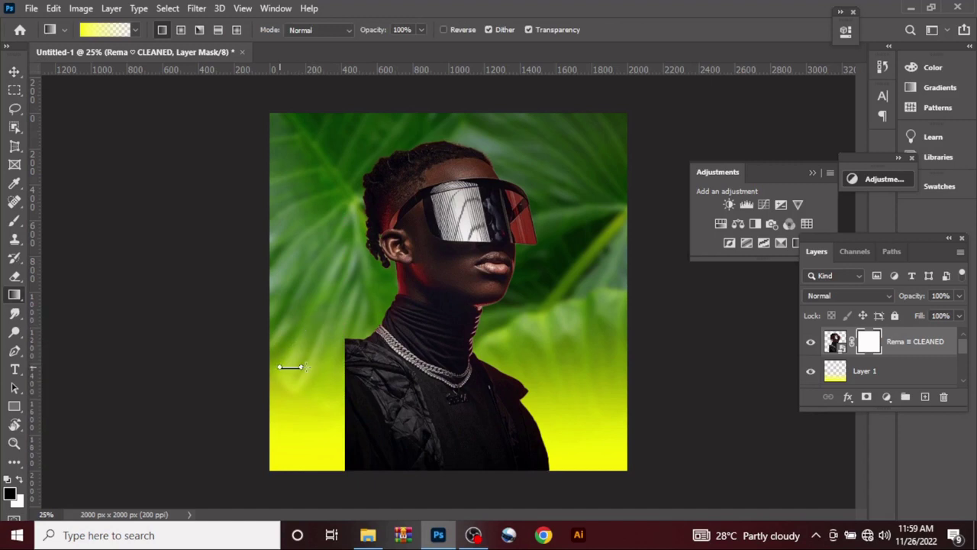
{"action": "left_click_drag", "start_coordinate": [303, 367], "coordinate": [363, 376]}
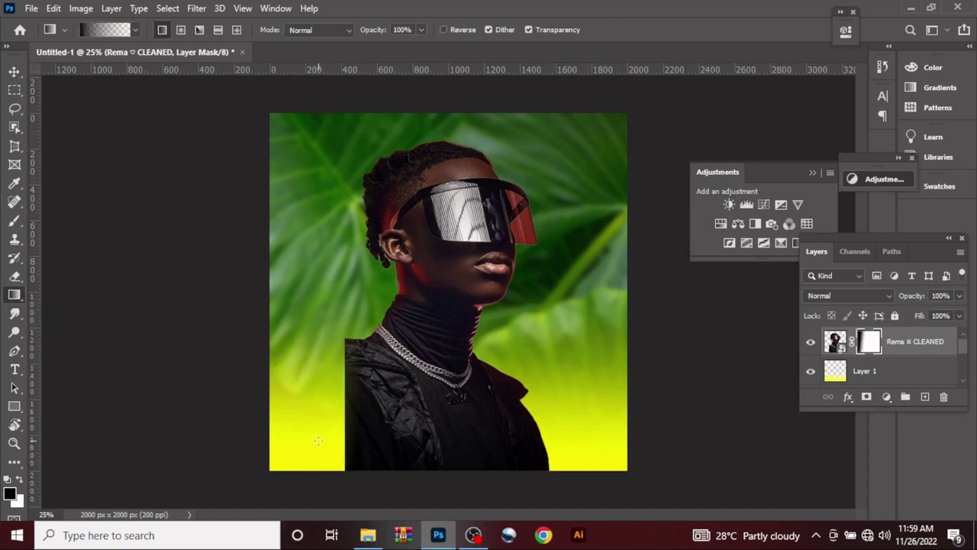
{"action": "left_click_drag", "start_coordinate": [318, 441], "coordinate": [374, 338]}
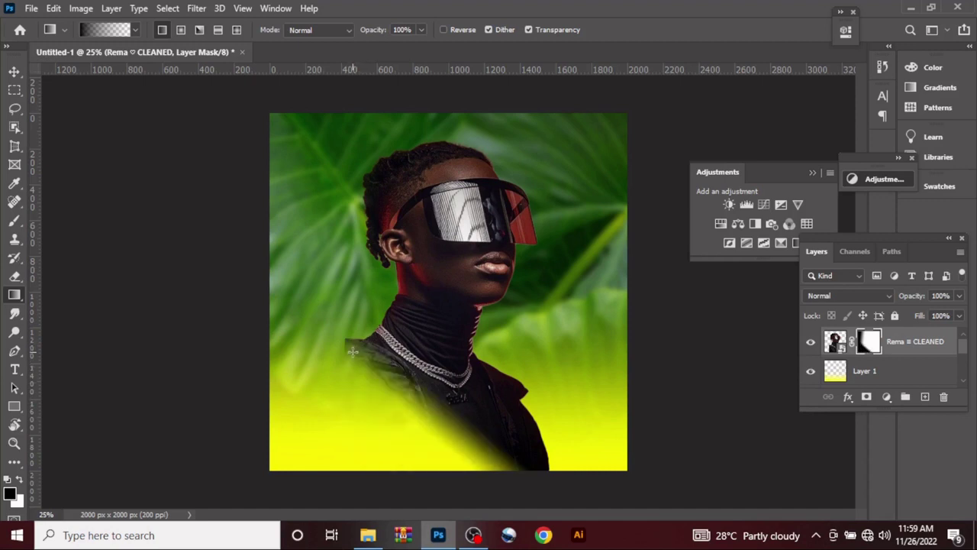
{"action": "key", "text": "ctrl+z"}
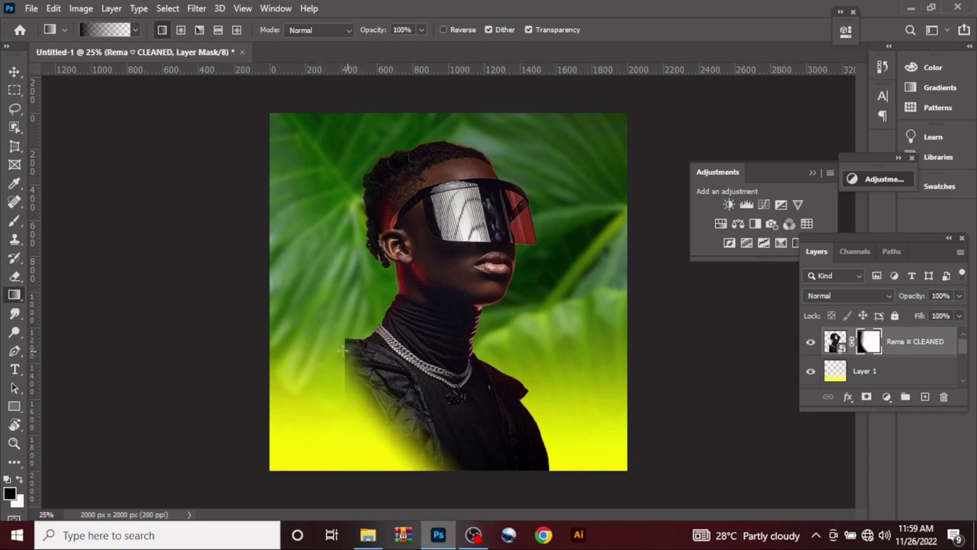
{"action": "left_click_drag", "start_coordinate": [353, 353], "coordinate": [374, 364]}
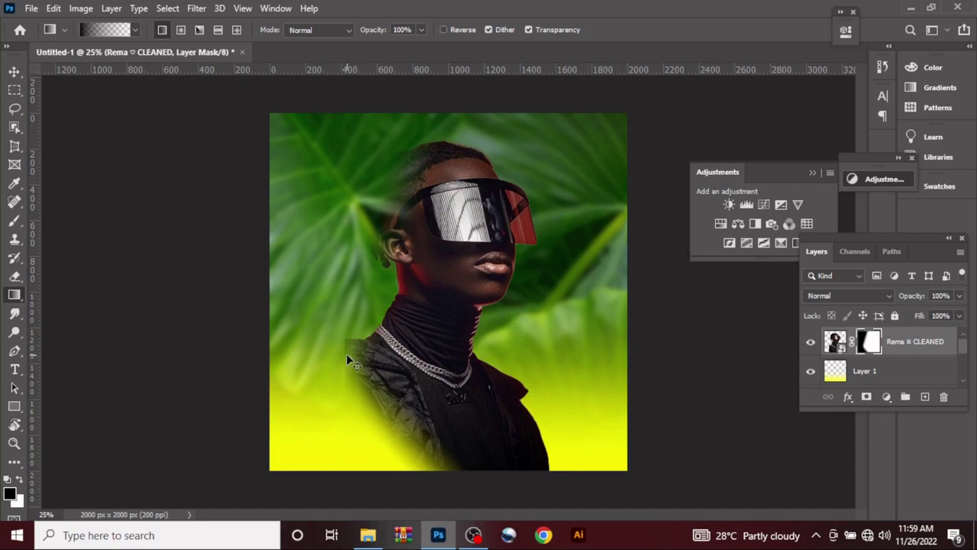
{"action": "left_click_drag", "start_coordinate": [349, 356], "coordinate": [356, 330]}
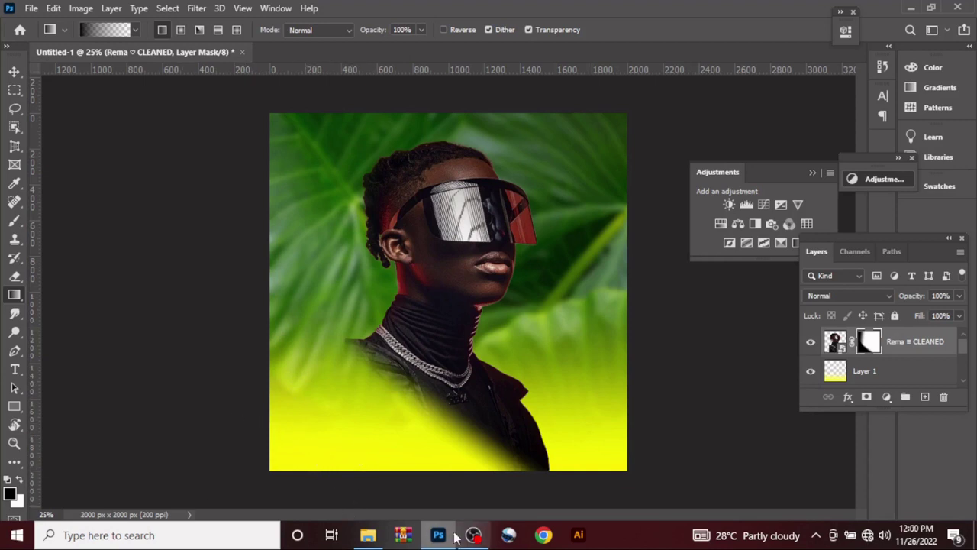
Place the LEAVE 1 image from the ESTACY folder over the portrait and shift it to about X 1418, Y 1066 px, covering the lower-right corner
{"action": "mouse_move", "coordinate": [378, 529]}
{"action": "left_click", "coordinate": [364, 492]}
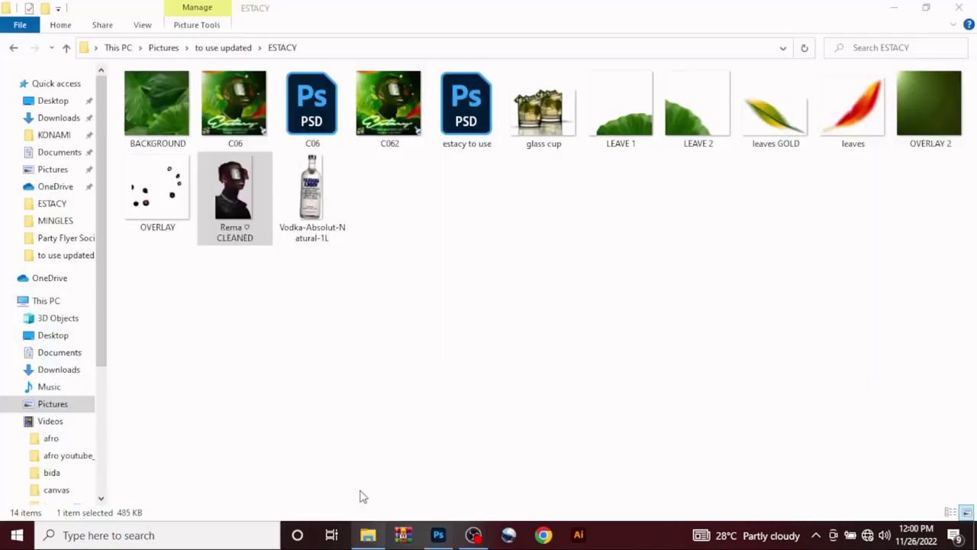
{"action": "left_click_drag", "start_coordinate": [618, 136], "coordinate": [359, 428]}
{"action": "left_click_drag", "start_coordinate": [463, 402], "coordinate": [546, 425]}
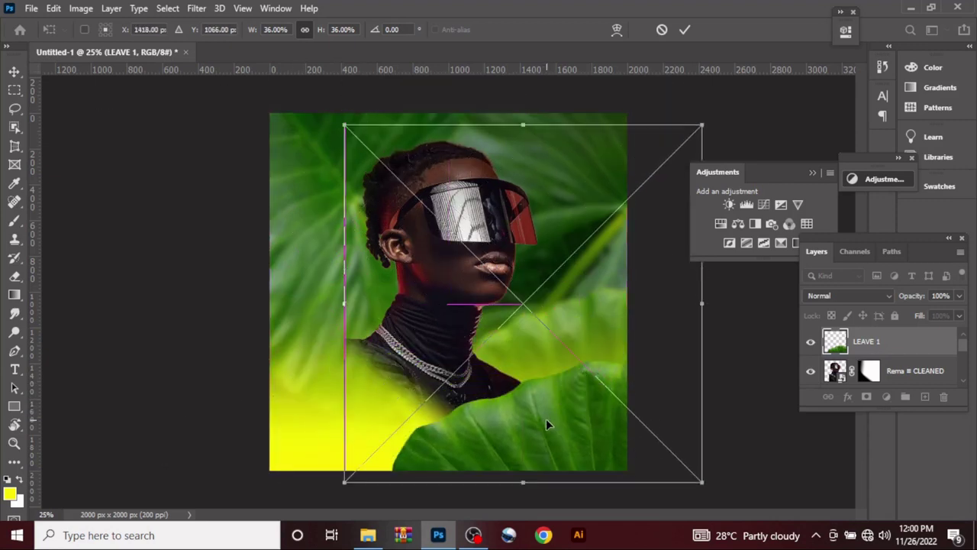
{"action": "left_click", "coordinate": [686, 30]}
{"action": "key", "text": "g"}
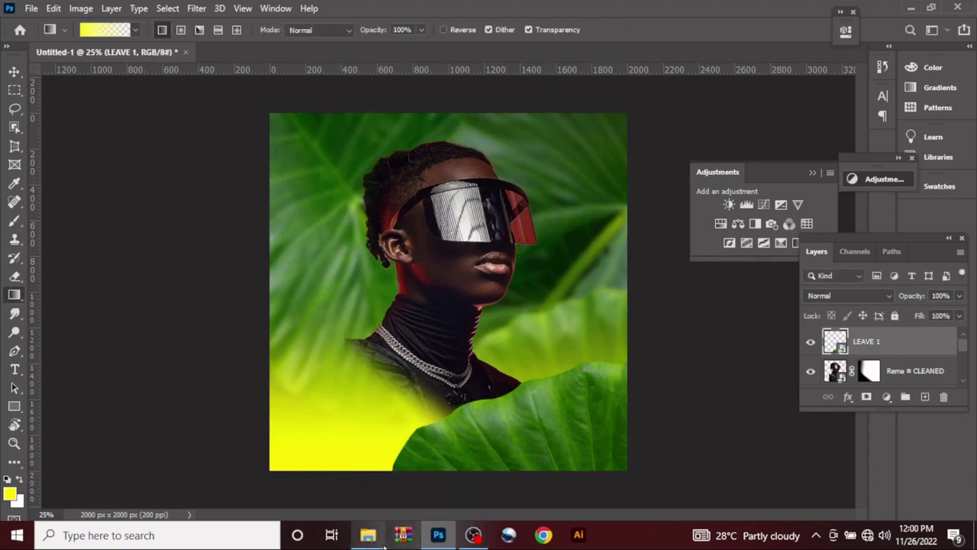
Place the LEAVE 2 image from the ESTACY folder and shift it to about X 916, Y 1256 px, covering the lower-left corner
{"action": "mouse_move", "coordinate": [386, 538]}
{"action": "left_click", "coordinate": [389, 469]}
{"action": "left_click_drag", "start_coordinate": [677, 139], "coordinate": [500, 190]}
{"action": "left_click", "coordinate": [713, 116]}
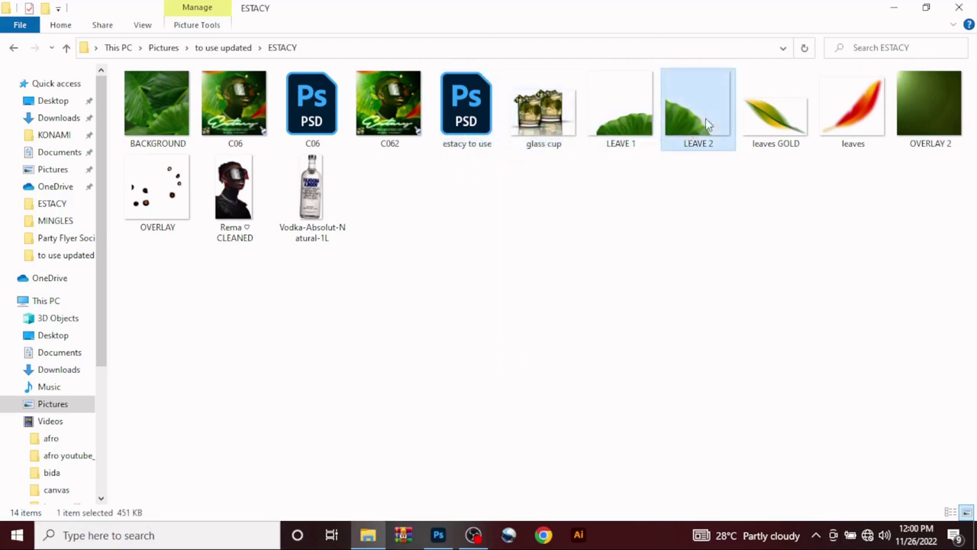
{"action": "left_click_drag", "start_coordinate": [706, 118], "coordinate": [310, 380]}
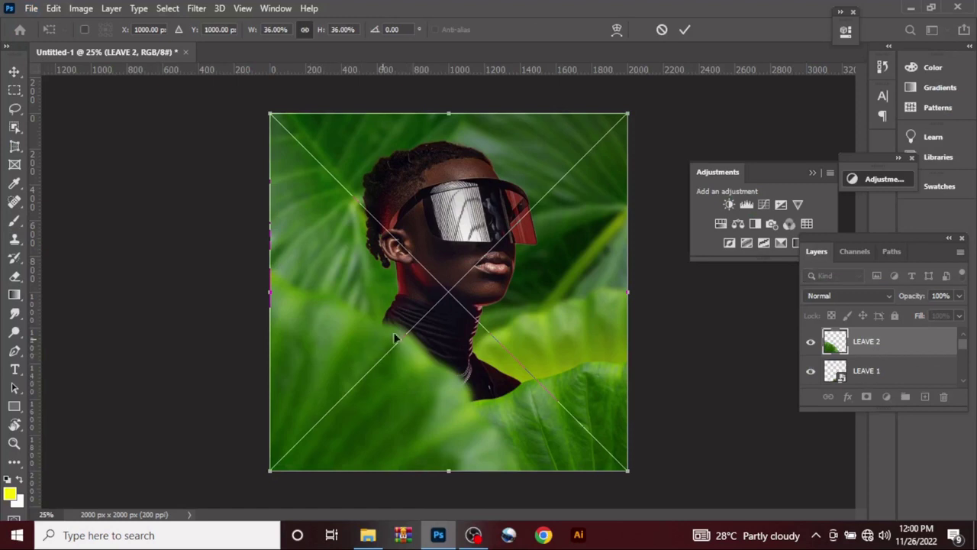
{"action": "left_click_drag", "start_coordinate": [360, 341], "coordinate": [353, 366]}
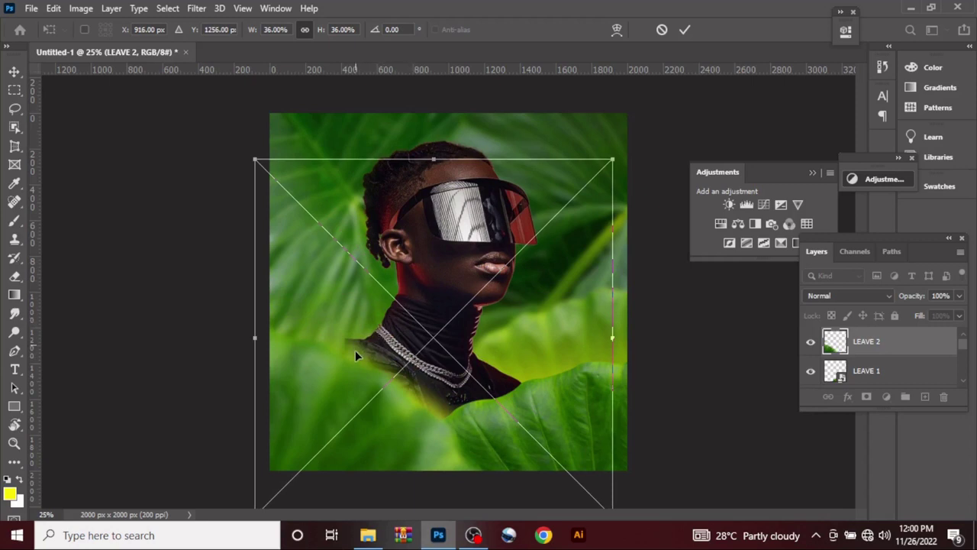
{"action": "left_click", "coordinate": [688, 30]}
{"action": "key", "text": "g"}
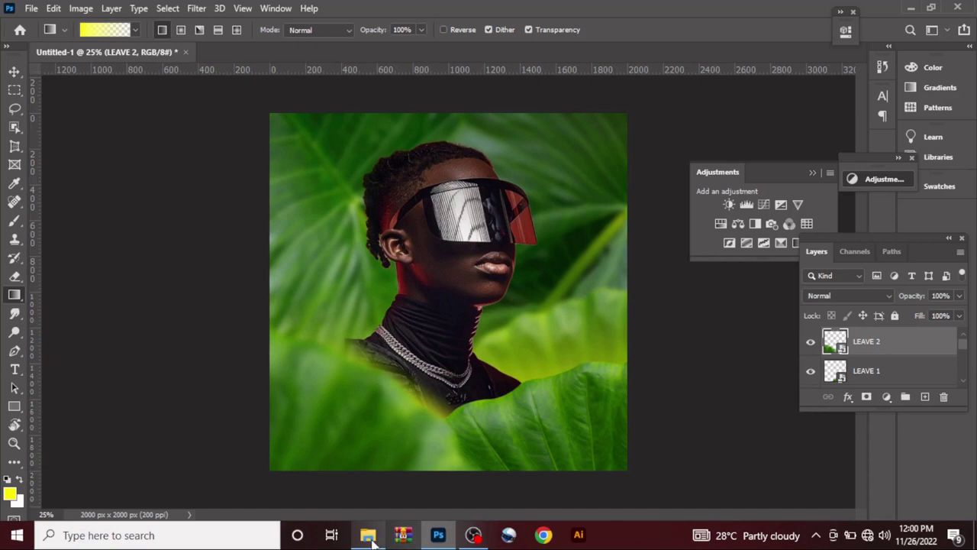
Place the OVERLAY 2 image from the ESTACY folder across the whole canvas and set its blend mode to Screen
{"action": "mouse_move", "coordinate": [372, 539]}
{"action": "left_click", "coordinate": [381, 492]}
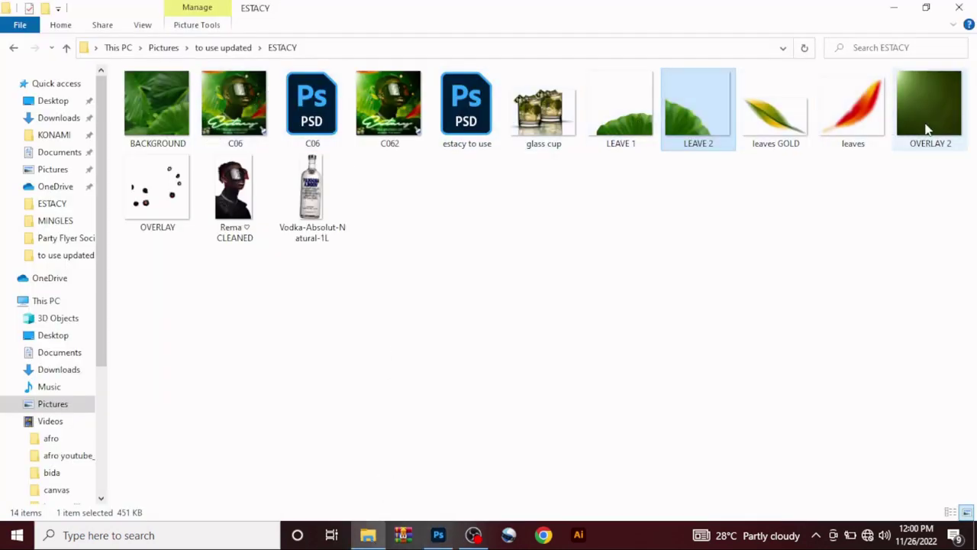
{"action": "left_click_drag", "start_coordinate": [927, 130], "coordinate": [486, 344]}
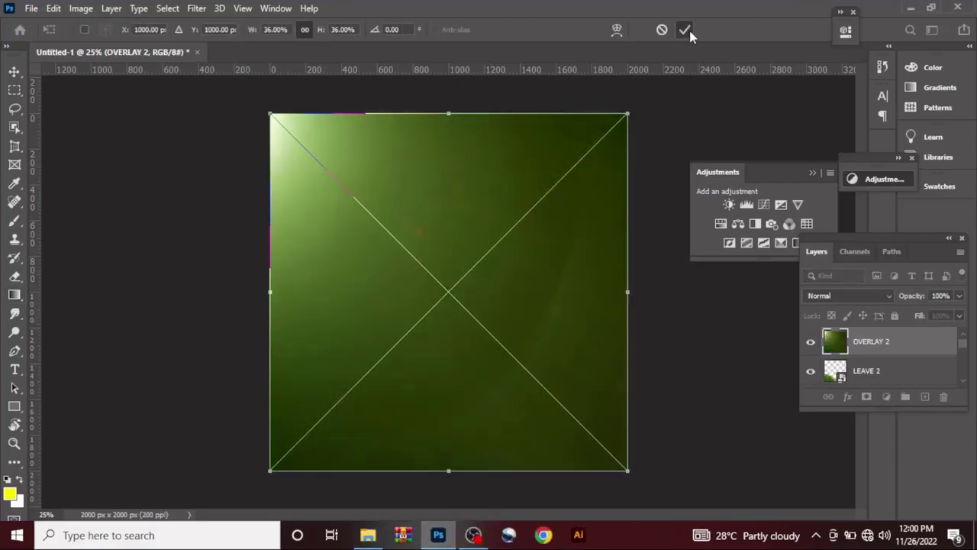
{"action": "left_click", "coordinate": [688, 31]}
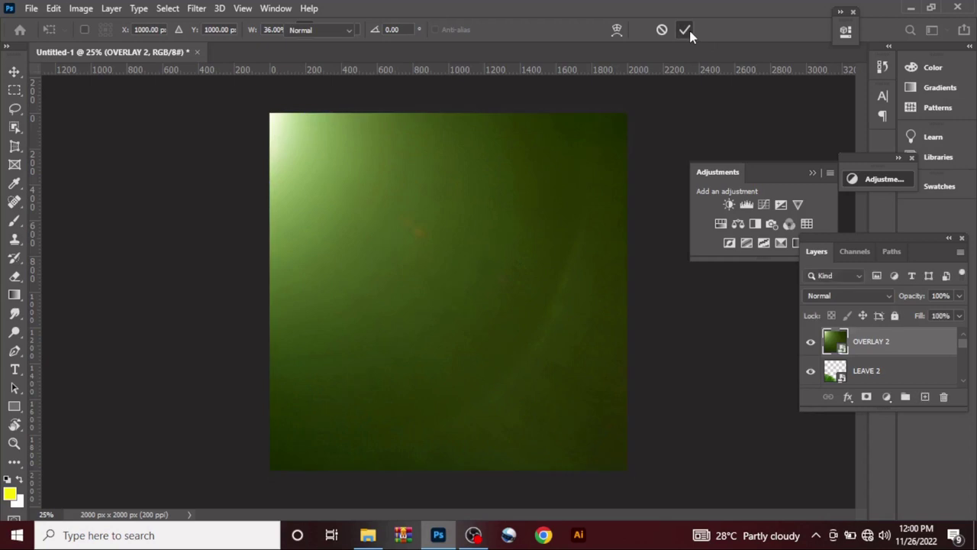
{"action": "left_click", "coordinate": [842, 296]}
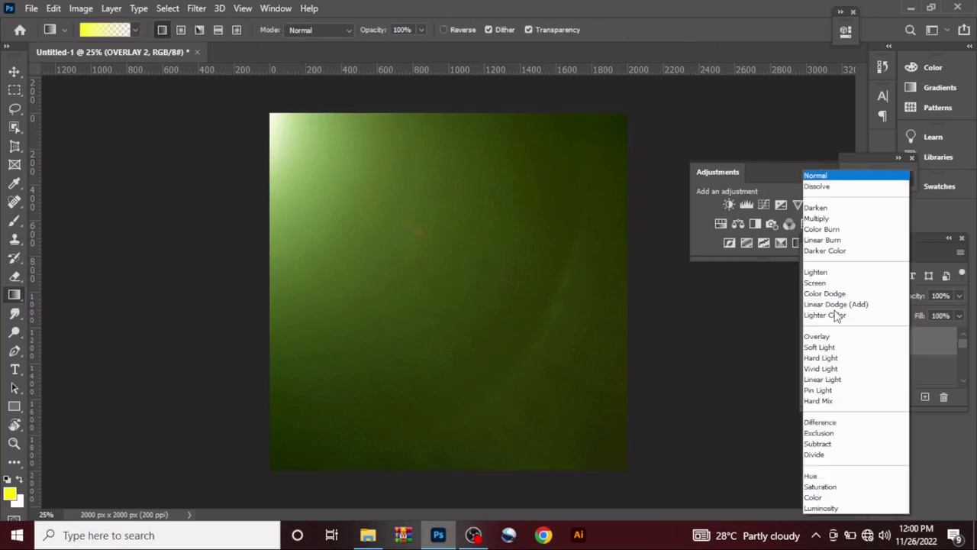
{"action": "left_click", "coordinate": [825, 287]}
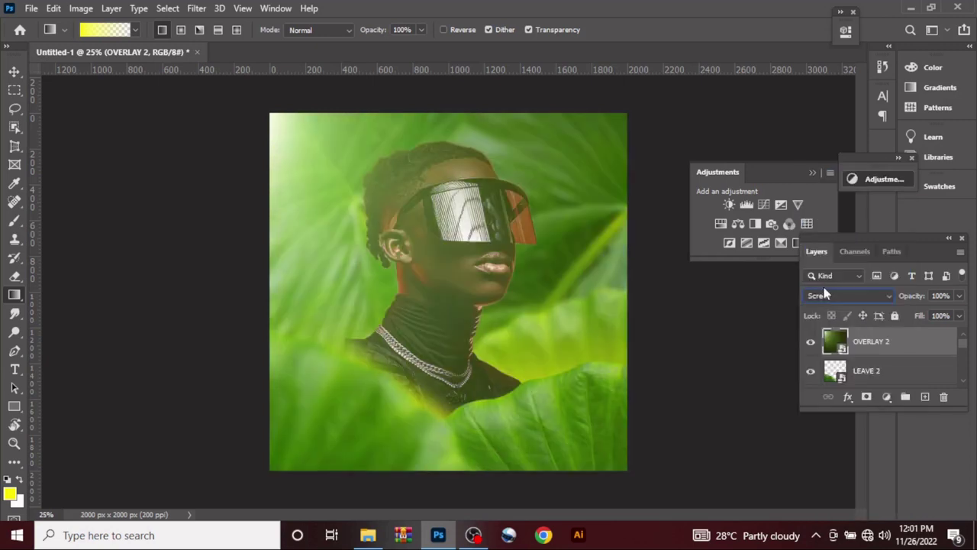
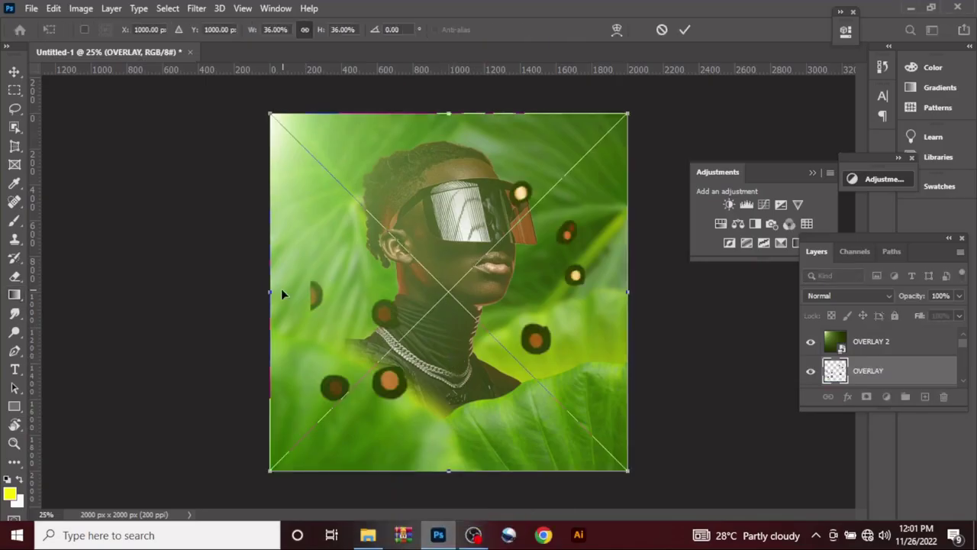
Scale the placed OVERLAY light spots to about 39.67% and shift them to about X 790, Y 724 px
{"action": "left_click_drag", "start_coordinate": [270, 291], "coordinate": [216, 292]}
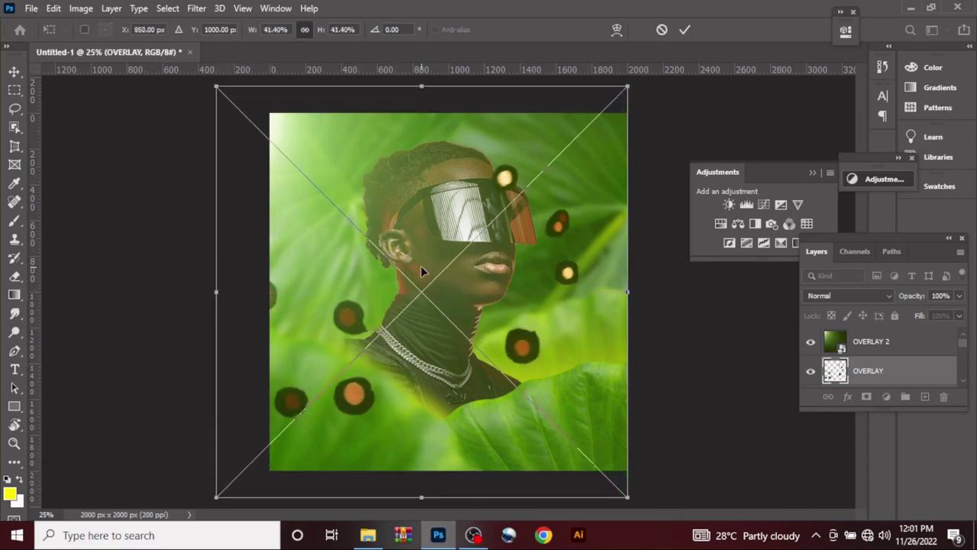
{"action": "left_click_drag", "start_coordinate": [421, 266], "coordinate": [431, 229]}
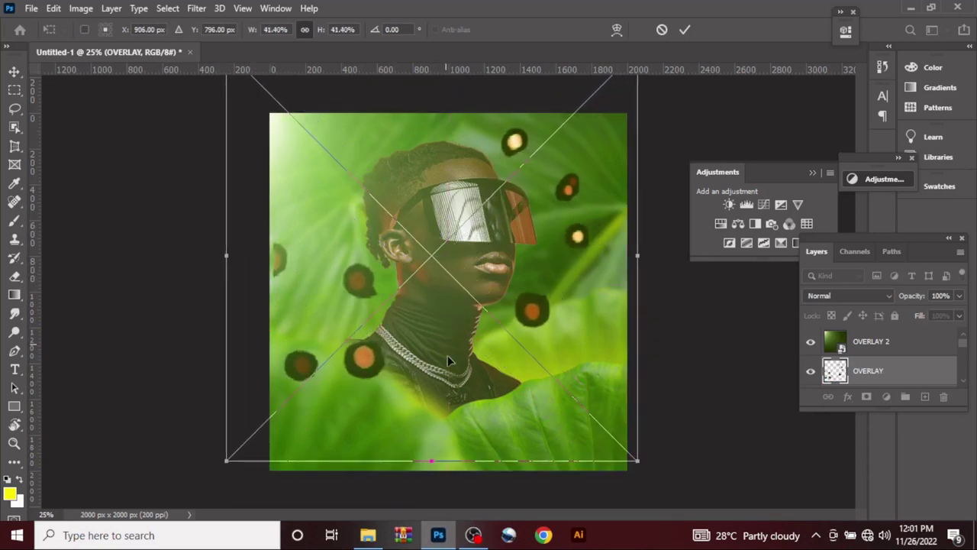
{"action": "left_click_drag", "start_coordinate": [227, 255], "coordinate": [297, 256]}
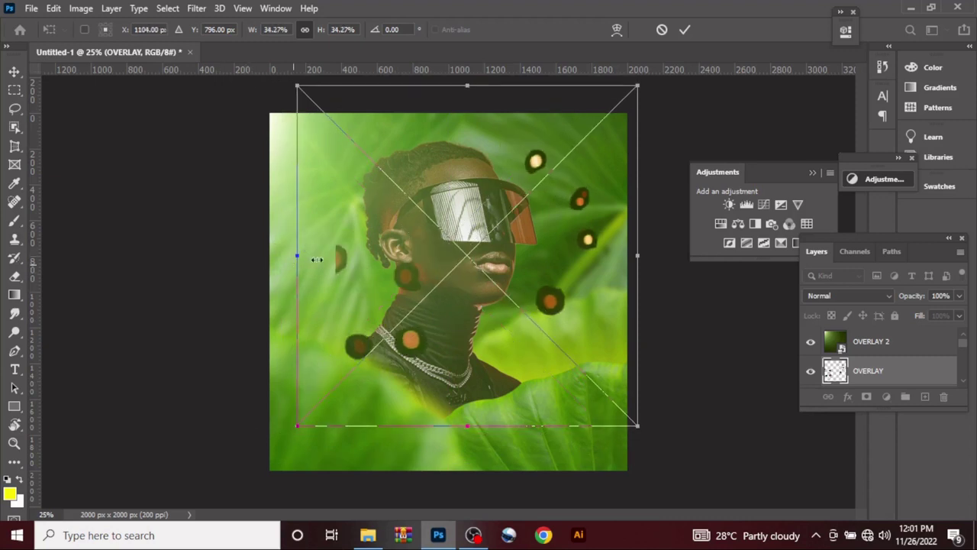
{"action": "left_click_drag", "start_coordinate": [384, 245], "coordinate": [353, 249]}
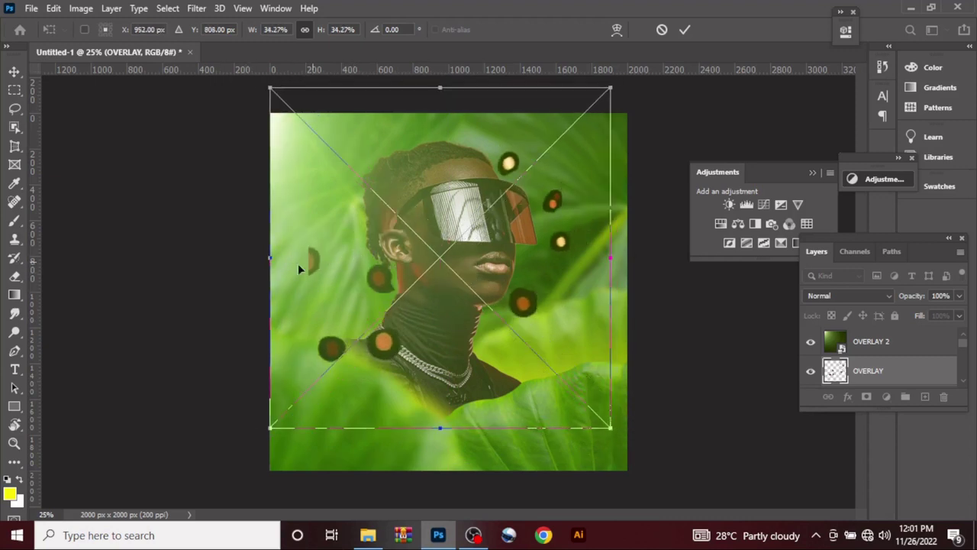
{"action": "left_click_drag", "start_coordinate": [270, 257], "coordinate": [212, 255]}
{"action": "left_click_drag", "start_coordinate": [356, 251], "coordinate": [357, 240]}
{"action": "left_click", "coordinate": [685, 29]}
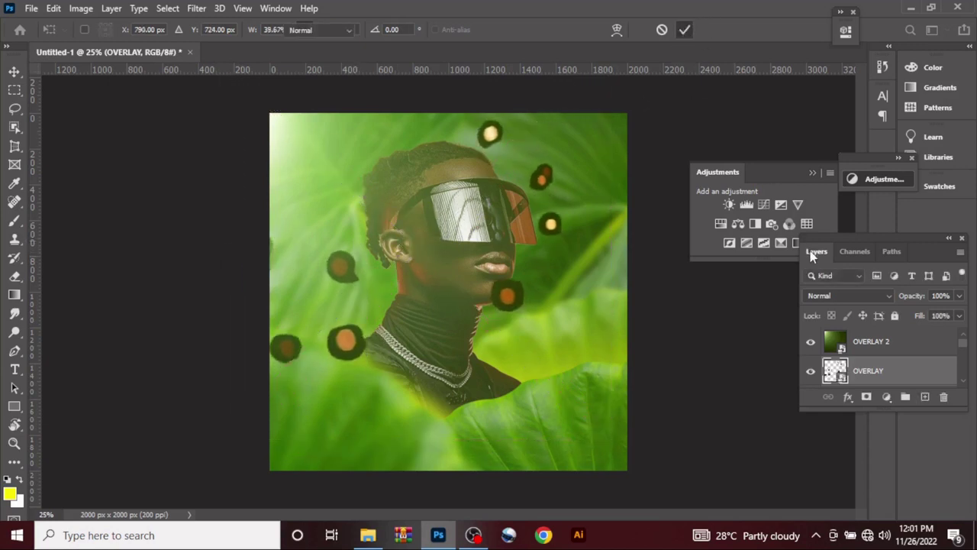
Set the blend mode of the OVERLAY light spots layer to Screen
{"action": "key", "text": "g"}
{"action": "left_click", "coordinate": [820, 295]}
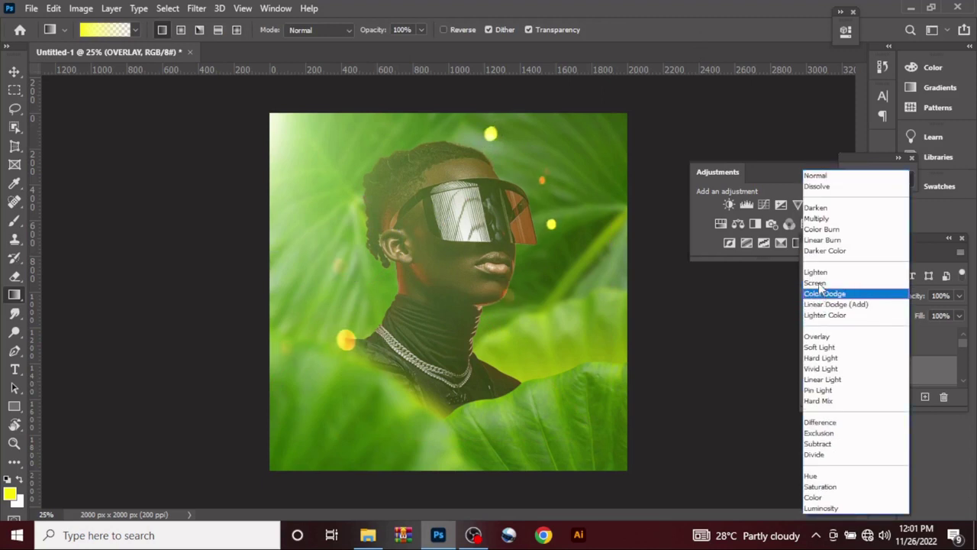
{"action": "left_click", "coordinate": [815, 283]}
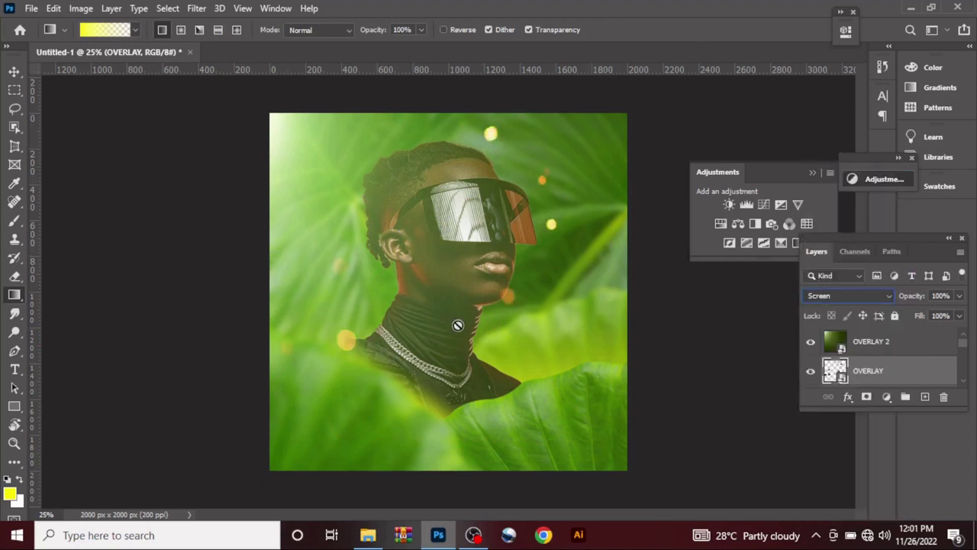
Place the leaves GOLD image from the ESTACY folder beside the neck, scaled to about 42% at about X 510, Y 883 px
{"action": "mouse_move", "coordinate": [385, 537]}
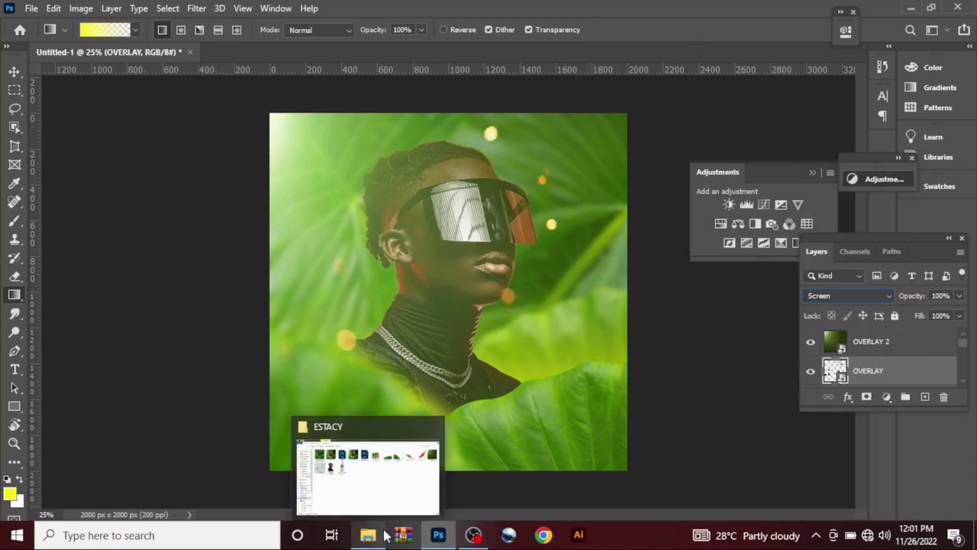
{"action": "left_click", "coordinate": [386, 488]}
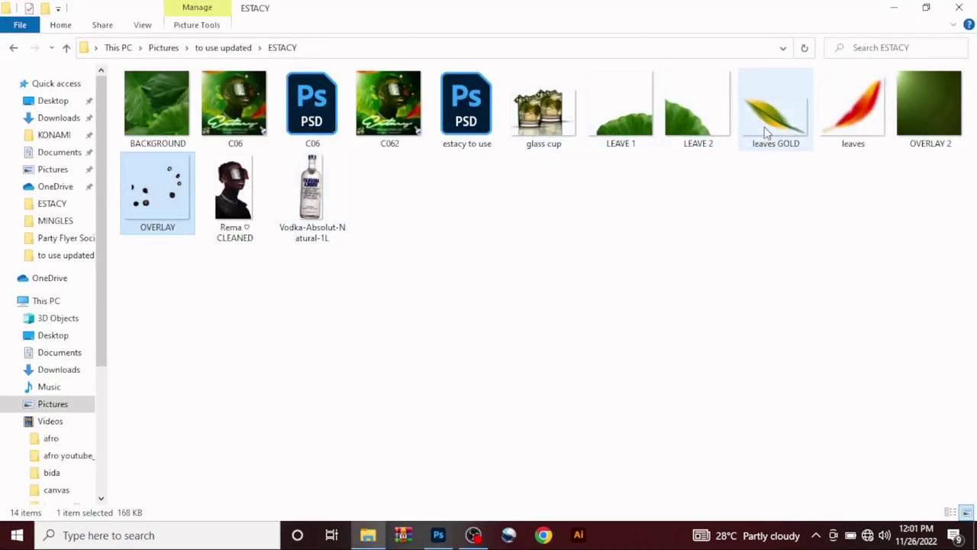
{"action": "left_click_drag", "start_coordinate": [764, 135], "coordinate": [421, 274]}
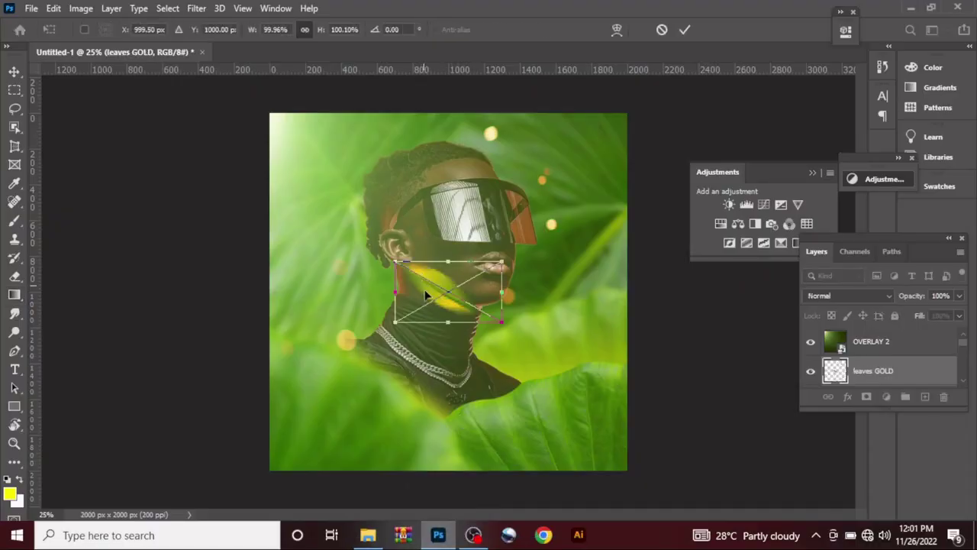
{"action": "left_click_drag", "start_coordinate": [501, 322], "coordinate": [364, 276]}
{"action": "left_click_drag", "start_coordinate": [401, 250], "coordinate": [360, 277]}
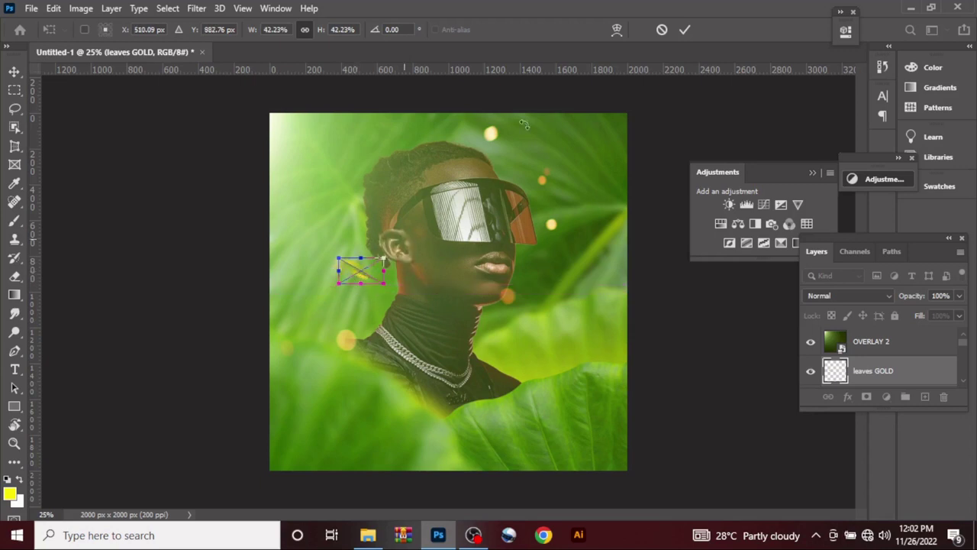
{"action": "left_click", "coordinate": [685, 31]}
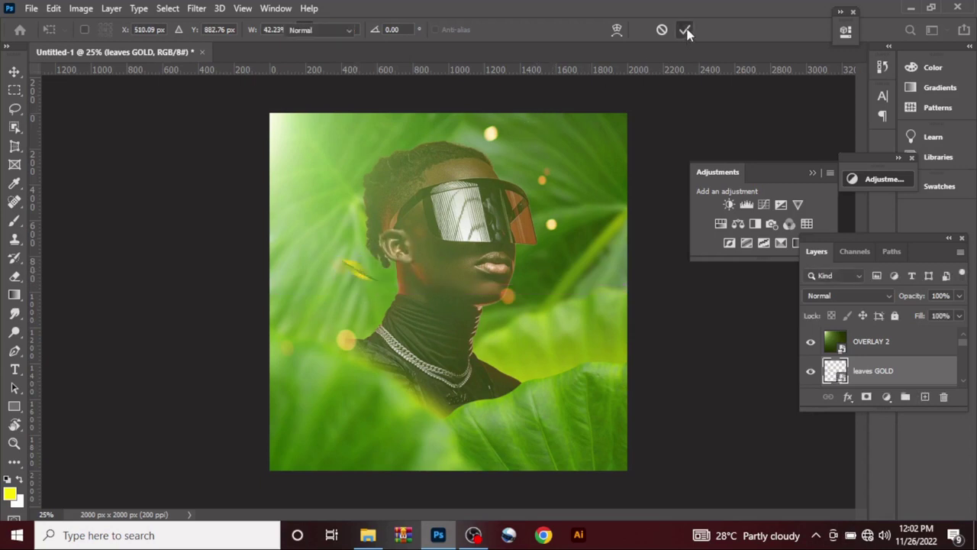
{"action": "key", "text": "g"}
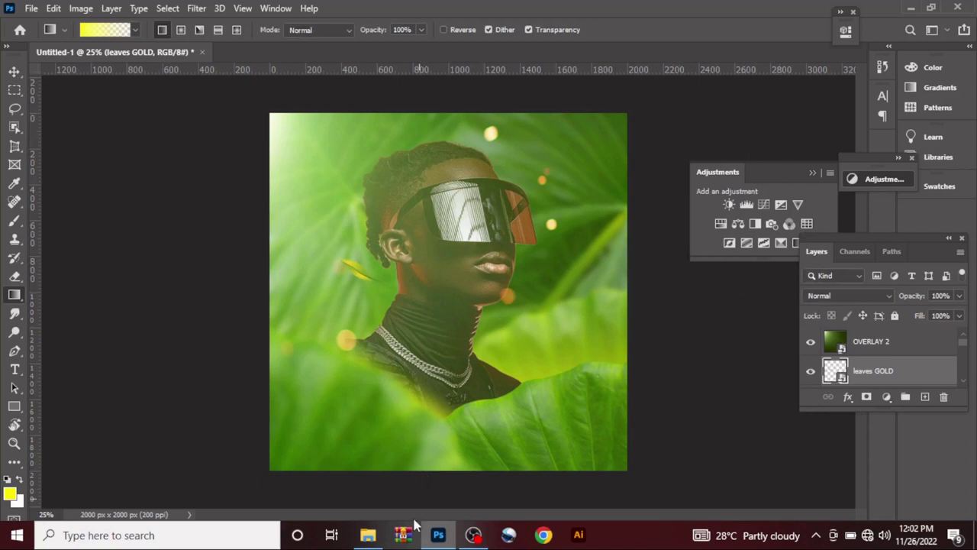
Place the leaves image from the ESTACY folder near the canvas's right edge, scaled to about 33% at about X 1641, Y 955 px
{"action": "mouse_move", "coordinate": [374, 537]}
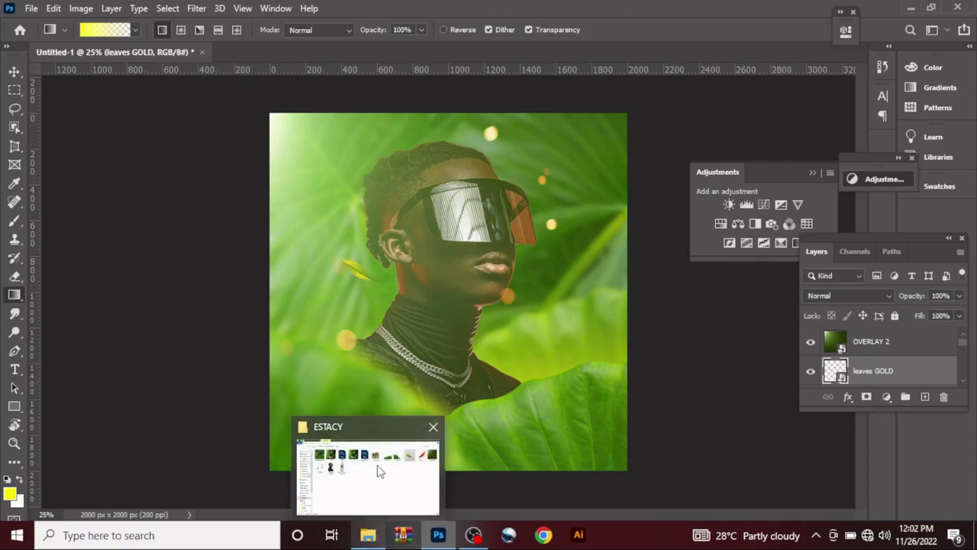
{"action": "left_click", "coordinate": [379, 462]}
{"action": "left_click_drag", "start_coordinate": [851, 107], "coordinate": [547, 237]}
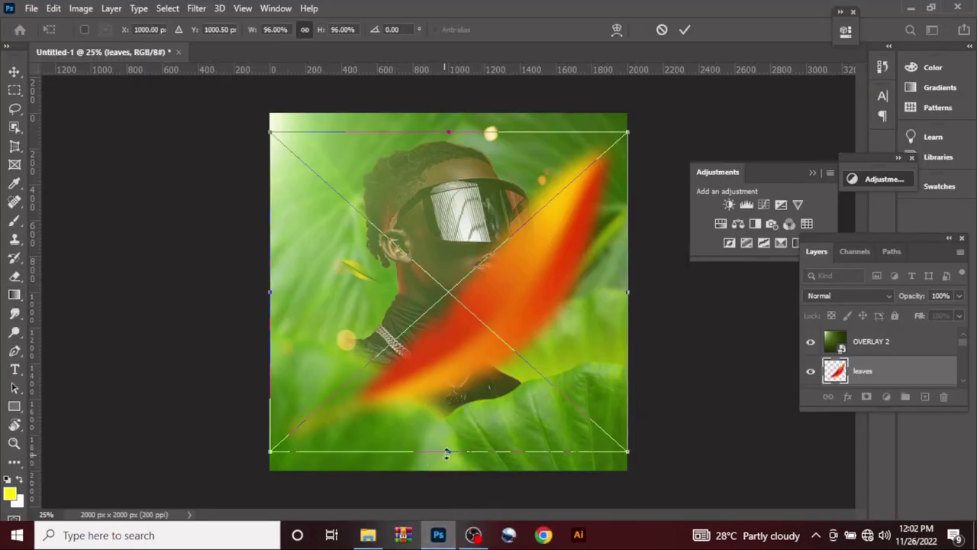
{"action": "left_click_drag", "start_coordinate": [447, 452], "coordinate": [588, 308]}
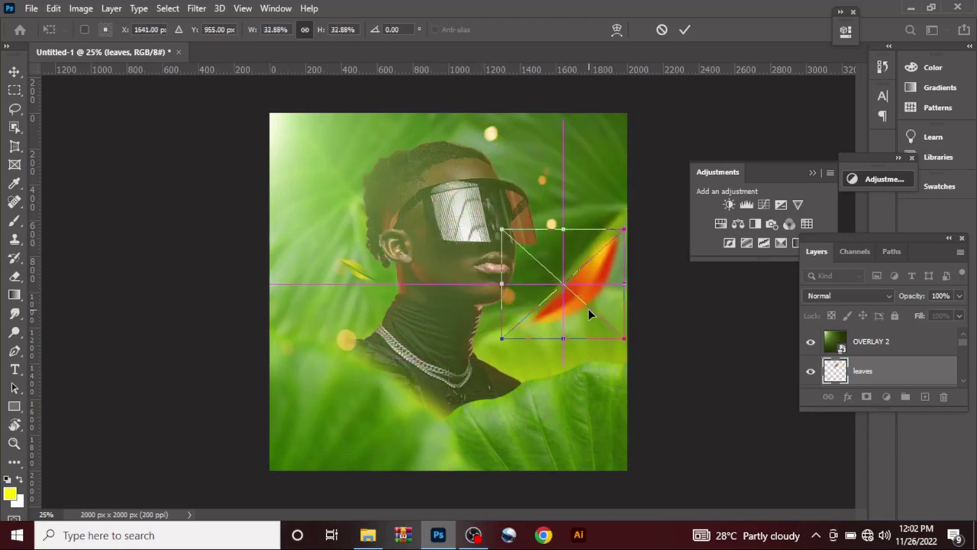
{"action": "left_click", "coordinate": [685, 29]}
{"action": "key", "text": "g"}
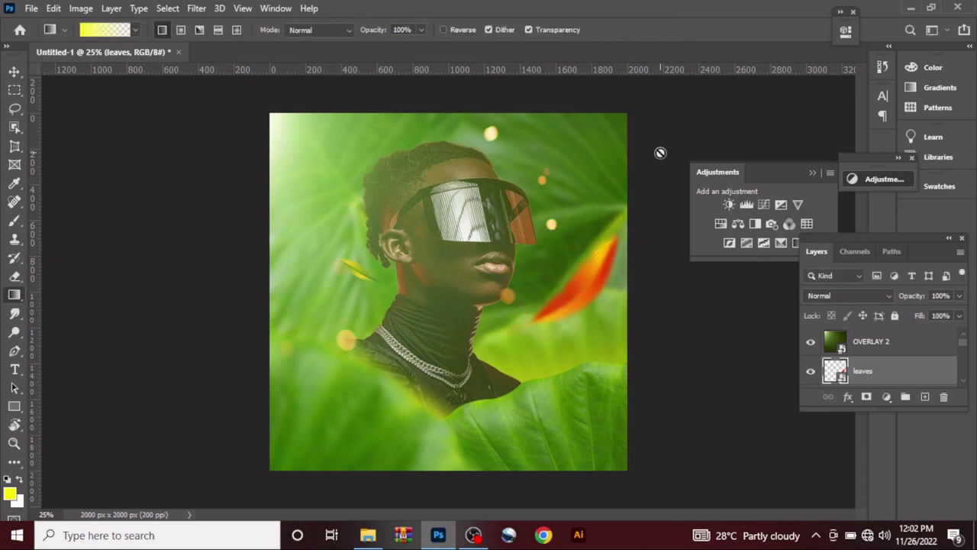
Duplicate the red-orange leaves layer, try to move the copy, and undo the accidental shift of OVERLAY 2
{"action": "key", "text": "ctrl+j"}
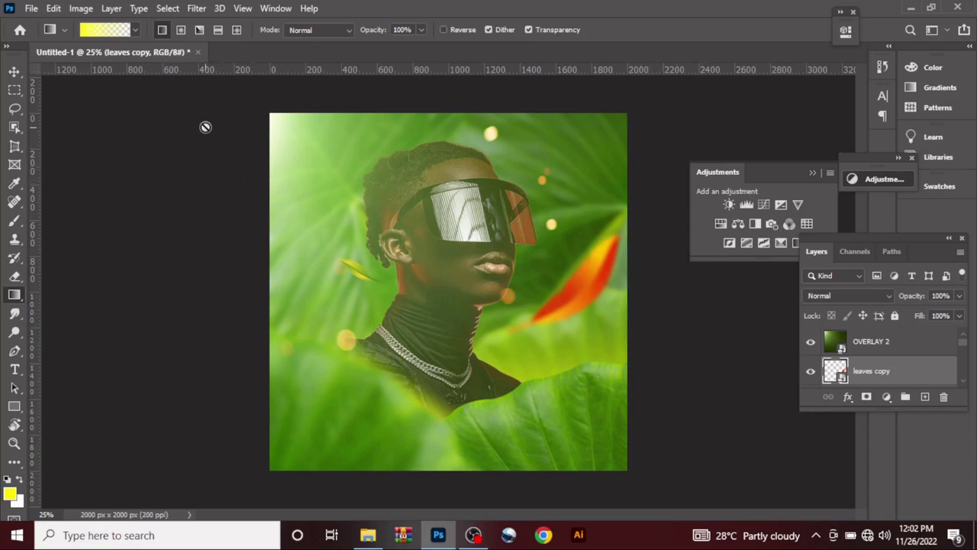
{"action": "left_click", "coordinate": [14, 71]}
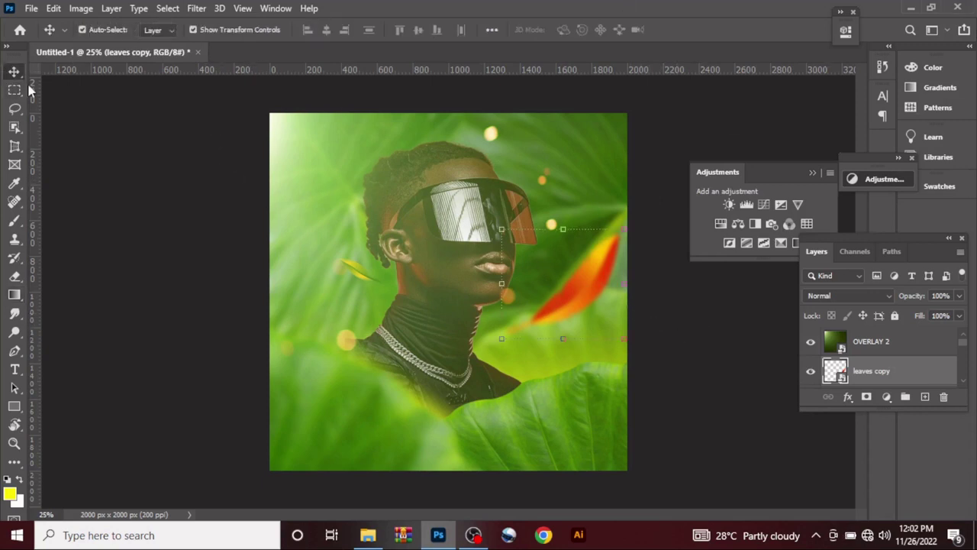
{"action": "left_click_drag", "start_coordinate": [574, 303], "coordinate": [439, 237]}
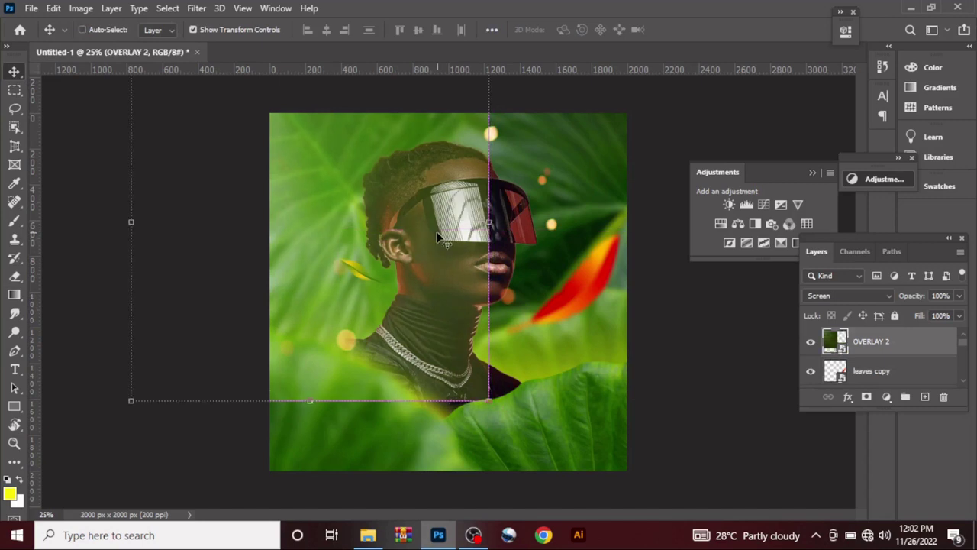
{"action": "key", "text": "ctrl+z"}
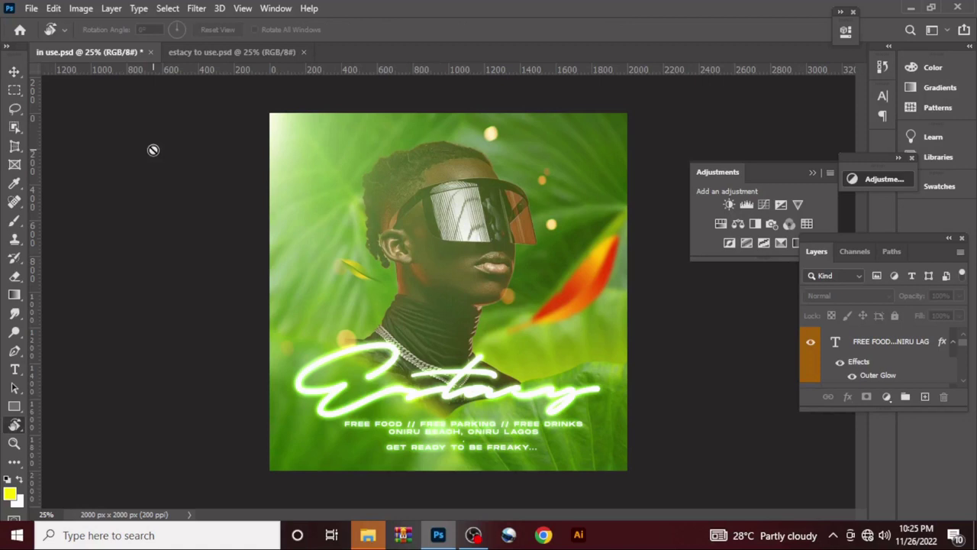
Examine the Outer Glow settings and glow color of the FREE FOOD // FREE PARKING // FREE DRINKS text layer
{"action": "left_click", "coordinate": [15, 73]}
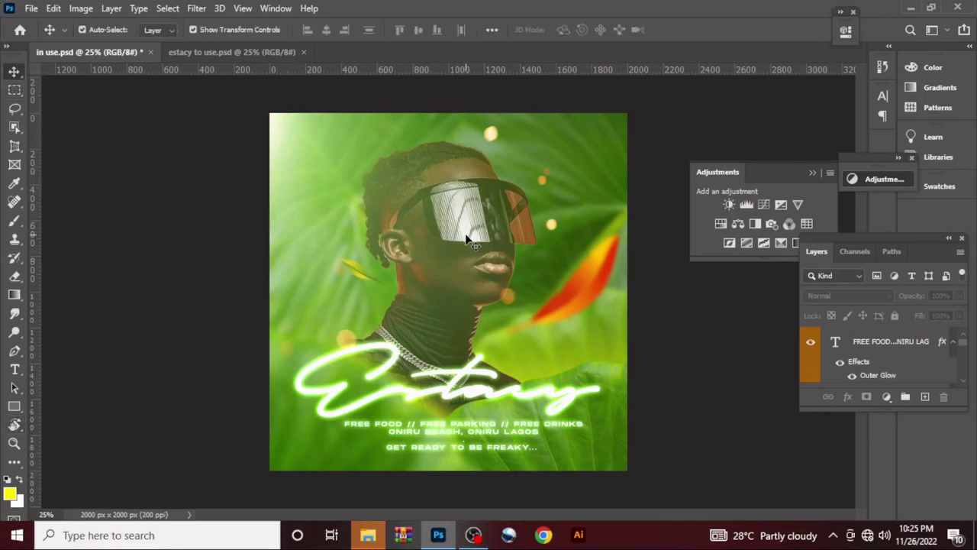
{"action": "left_click", "coordinate": [897, 343]}
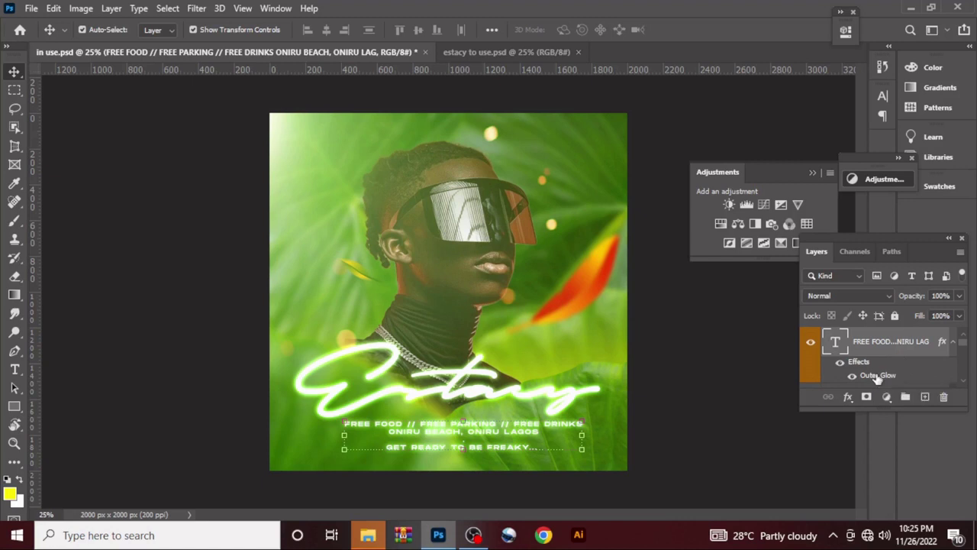
{"action": "double_click", "coordinate": [877, 375]}
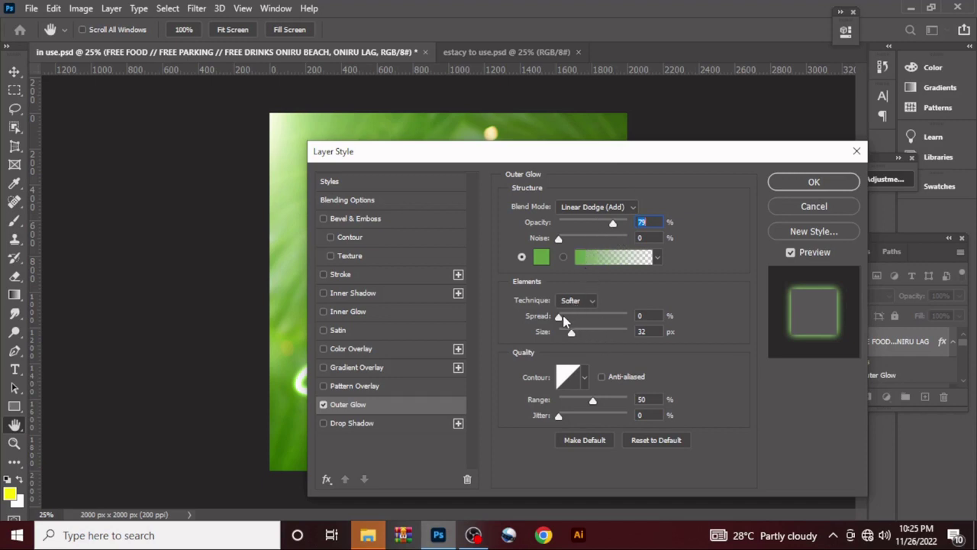
{"action": "left_click", "coordinate": [540, 256]}
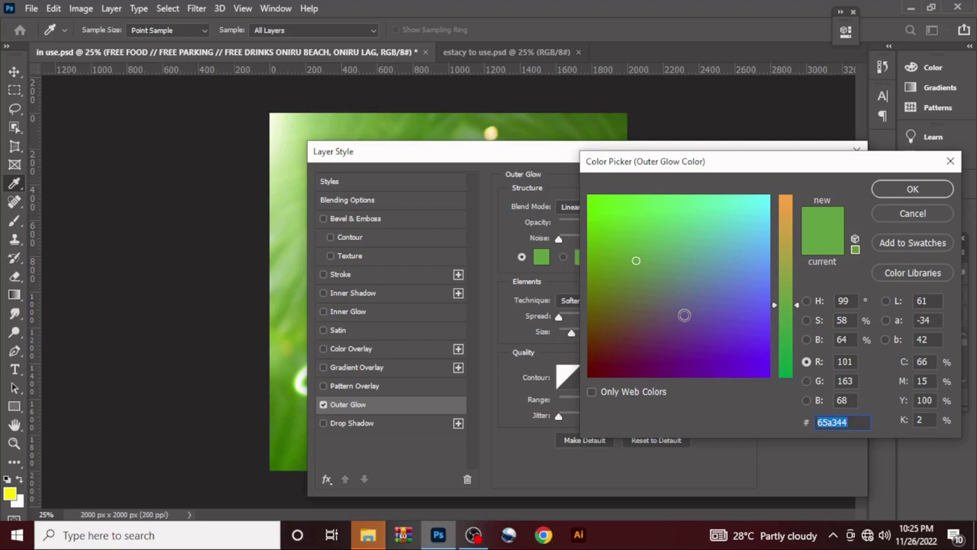
{"action": "left_click", "coordinate": [879, 191]}
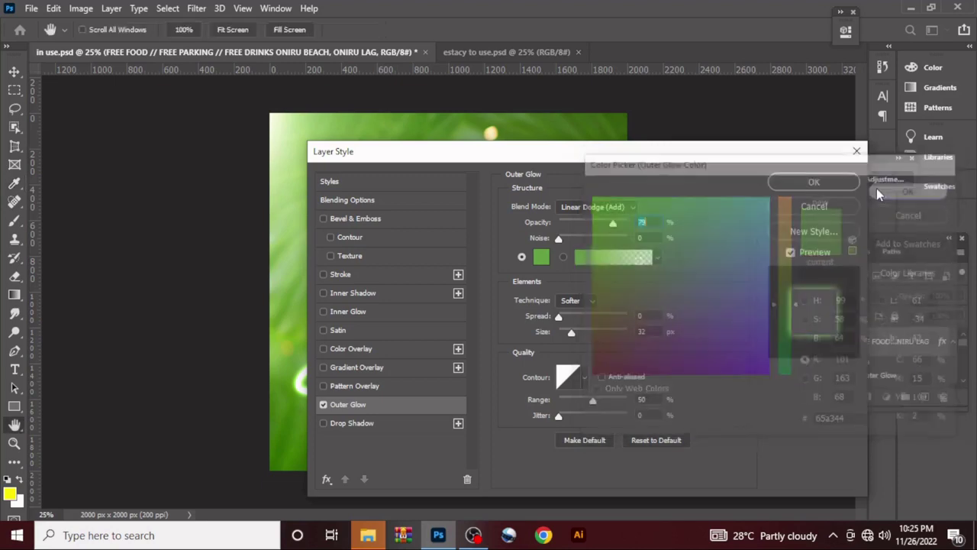
{"action": "left_click", "coordinate": [786, 185]}
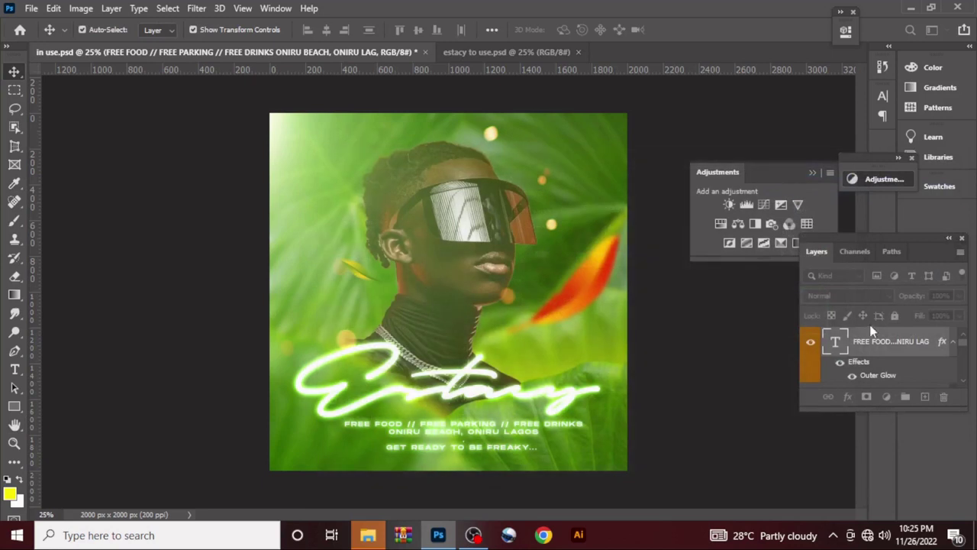
{"action": "left_click", "coordinate": [877, 352]}
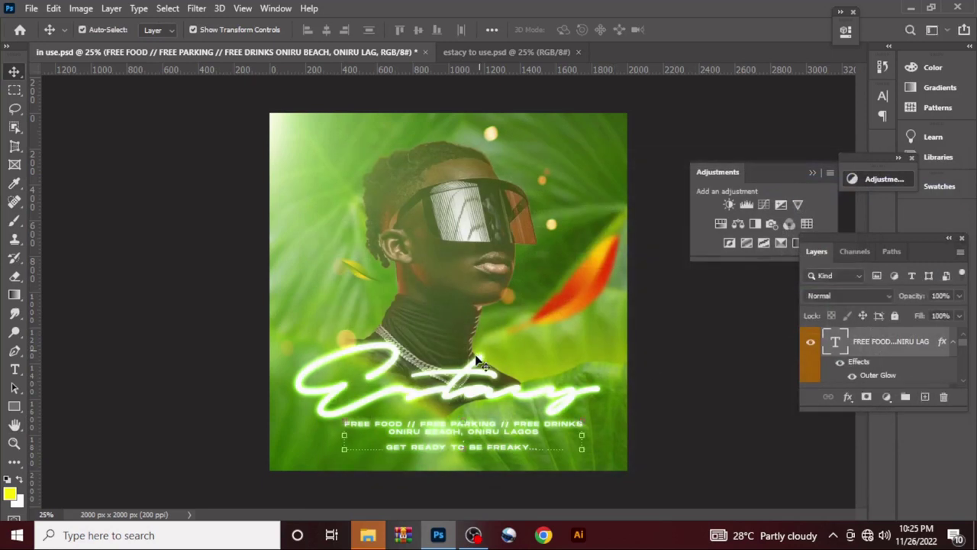
Examine the Estacy title layer's Outer Glow settings, font and transform values
{"action": "left_click", "coordinate": [524, 398]}
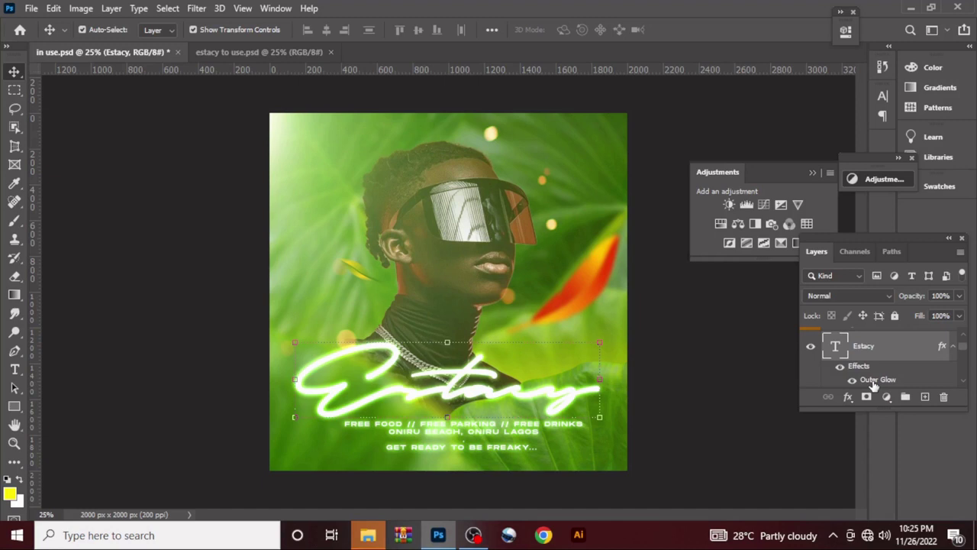
{"action": "double_click", "coordinate": [874, 381]}
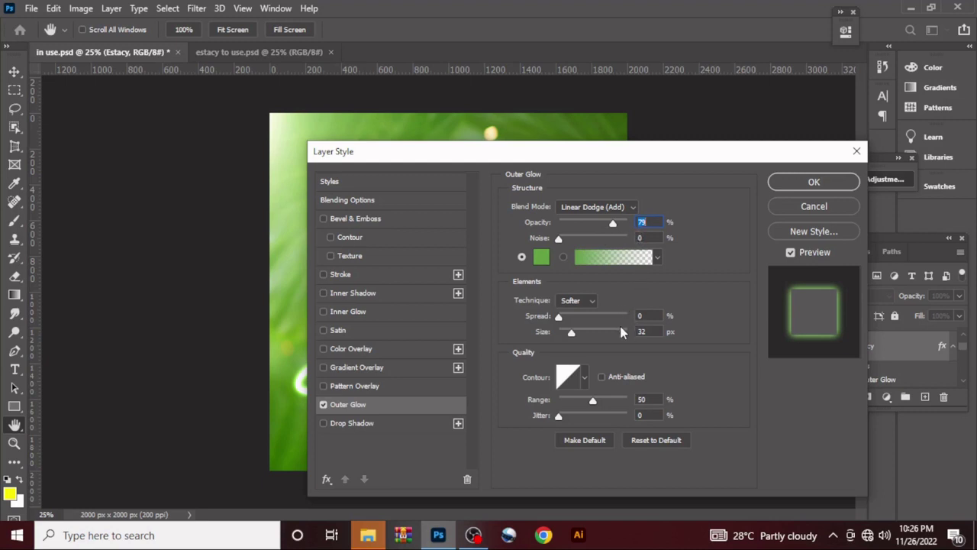
{"action": "left_click", "coordinate": [798, 186]}
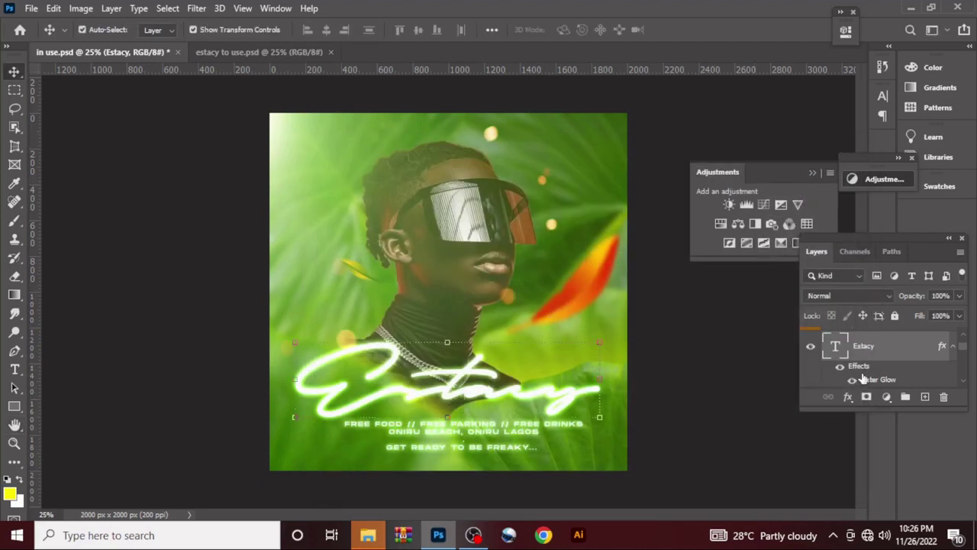
{"action": "double_click", "coordinate": [826, 344]}
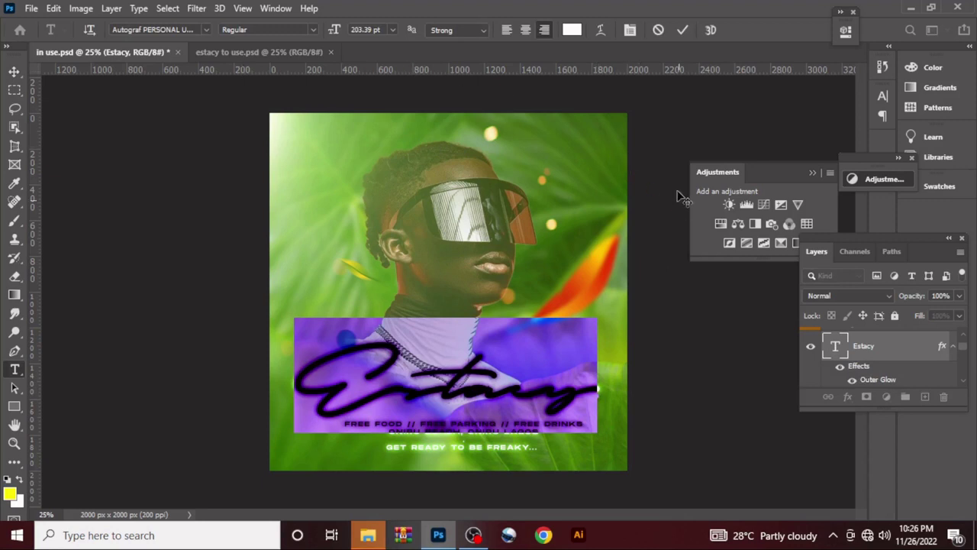
{"action": "left_click", "coordinate": [682, 30]}
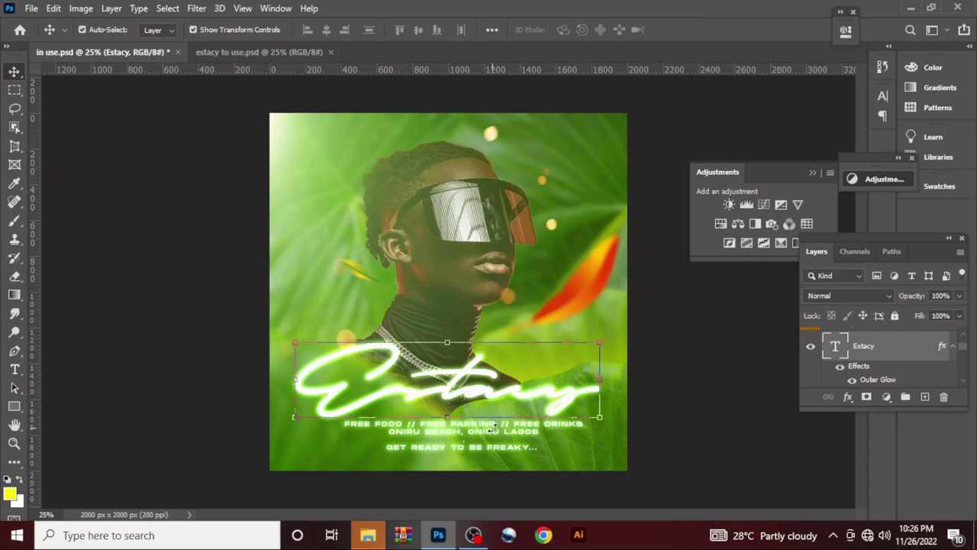
{"action": "key", "text": "ctrl+t"}
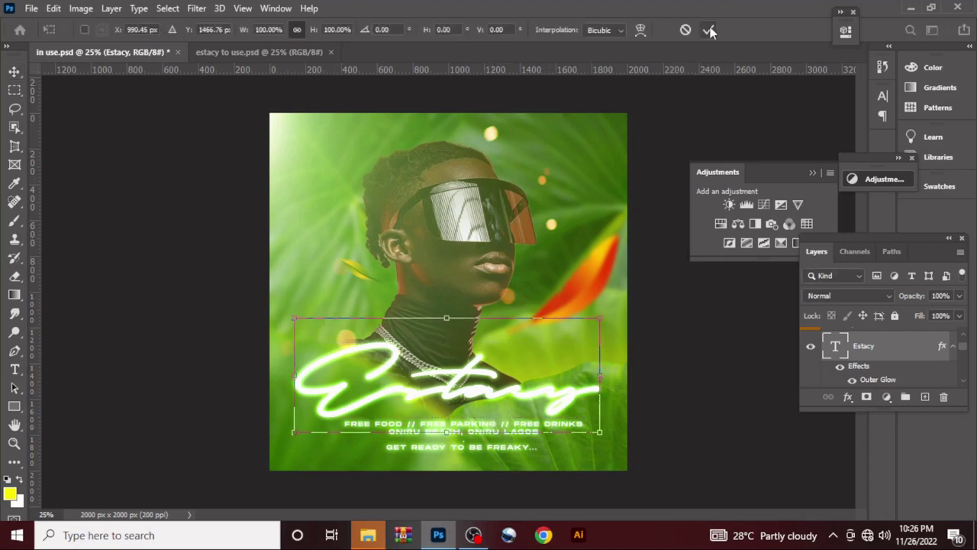
{"action": "left_click", "coordinate": [709, 31]}
Examine the font and size settings of the FREE FOOD // FREE PARKING // FREE DRINKS text layer
{"action": "left_click", "coordinate": [398, 430]}
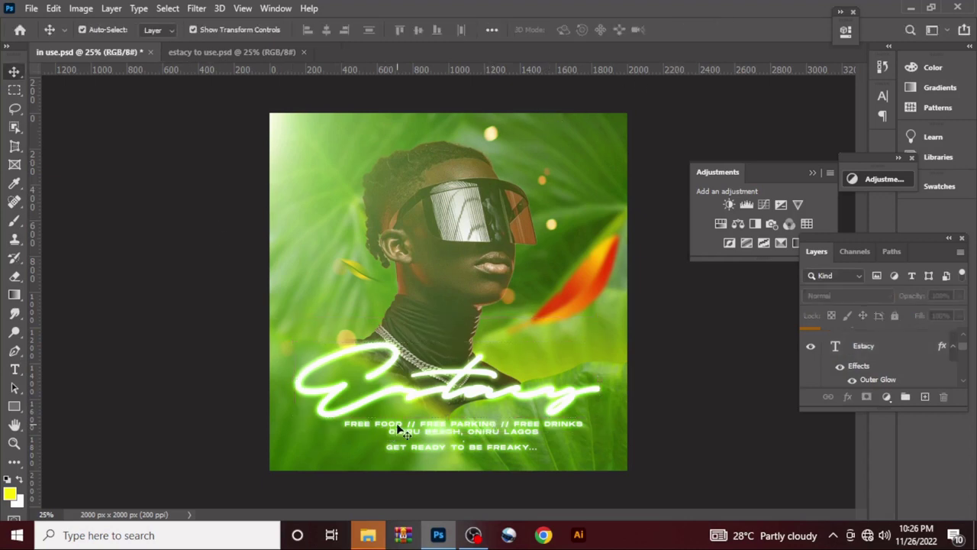
{"action": "left_click", "coordinate": [398, 430]}
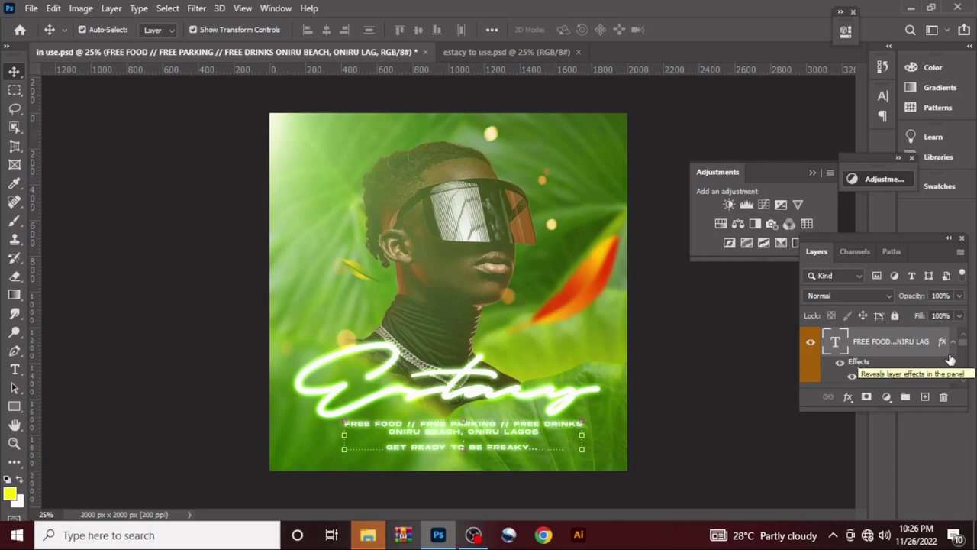
{"action": "double_click", "coordinate": [836, 348]}
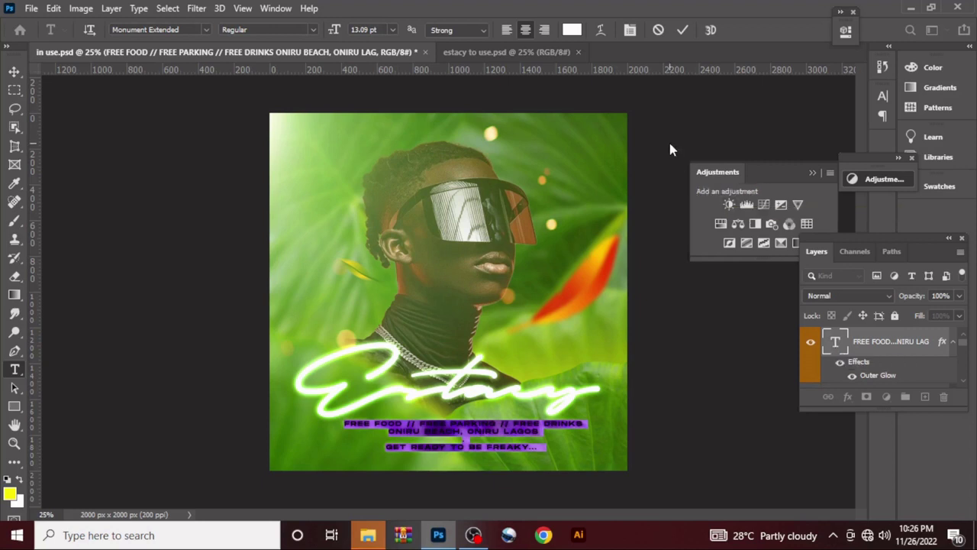
{"action": "left_click", "coordinate": [683, 30]}
{"action": "key", "text": "v"}
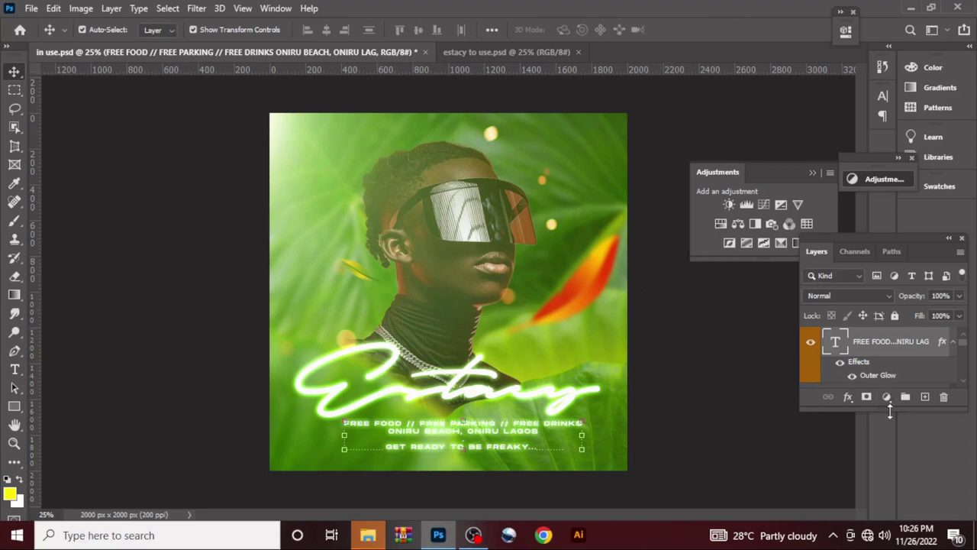
Duplicate the leaves copy layer, rotate the duplicate about 46° and place it at the canvas's top-left corner, about X 331, Y -32 px
{"action": "scroll", "coordinate": [889, 376], "scroll_direction": "down", "scroll_amount": 3}
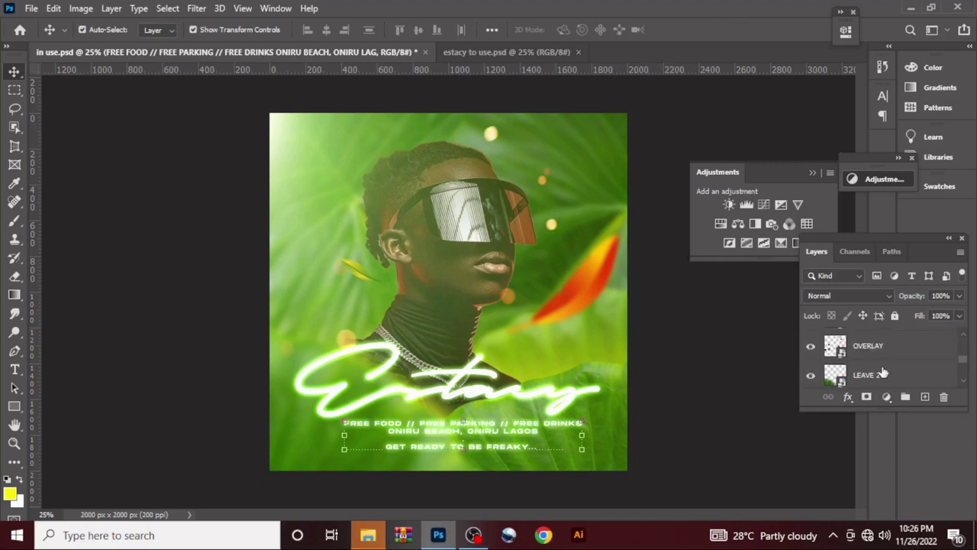
{"action": "scroll", "coordinate": [881, 372], "scroll_direction": "down", "scroll_amount": 2}
{"action": "left_click", "coordinate": [878, 371]}
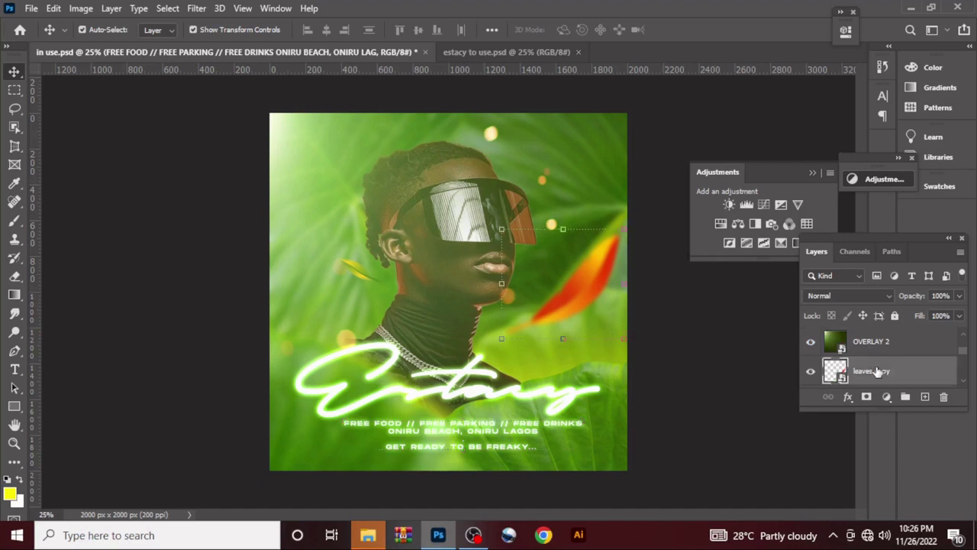
{"action": "key", "text": "ctrl+j"}
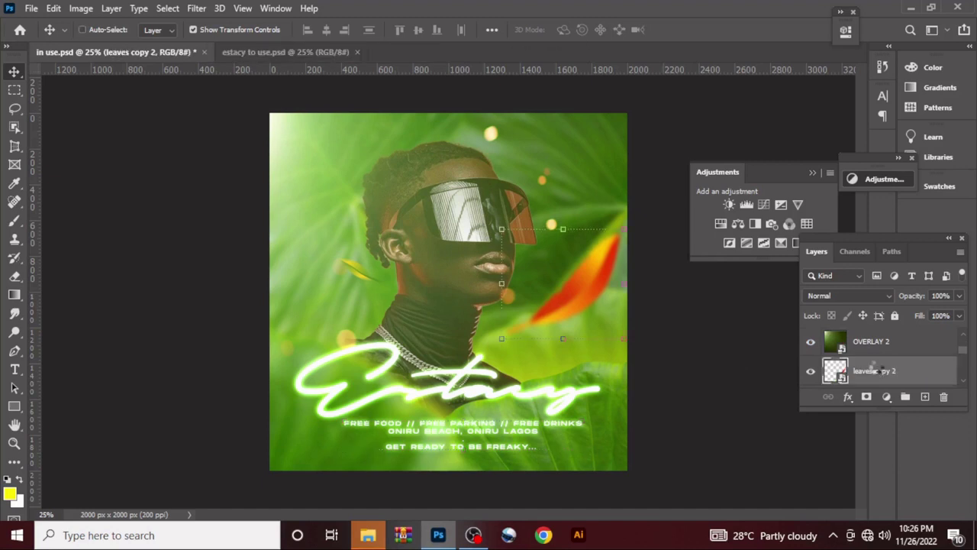
{"action": "key", "text": "ctrl+t"}
{"action": "left_click_drag", "start_coordinate": [574, 296], "coordinate": [331, 146]}
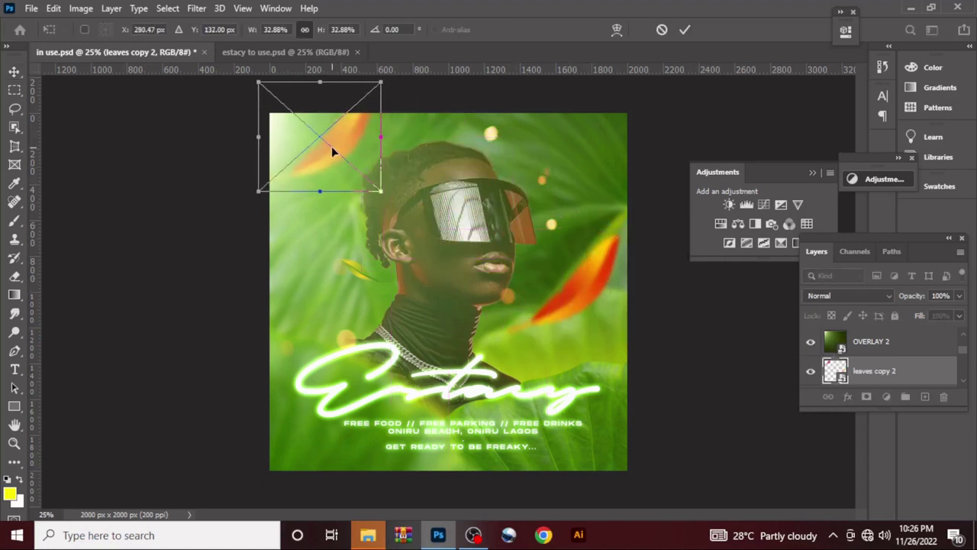
{"action": "left_click_drag", "start_coordinate": [397, 81], "coordinate": [350, 109]}
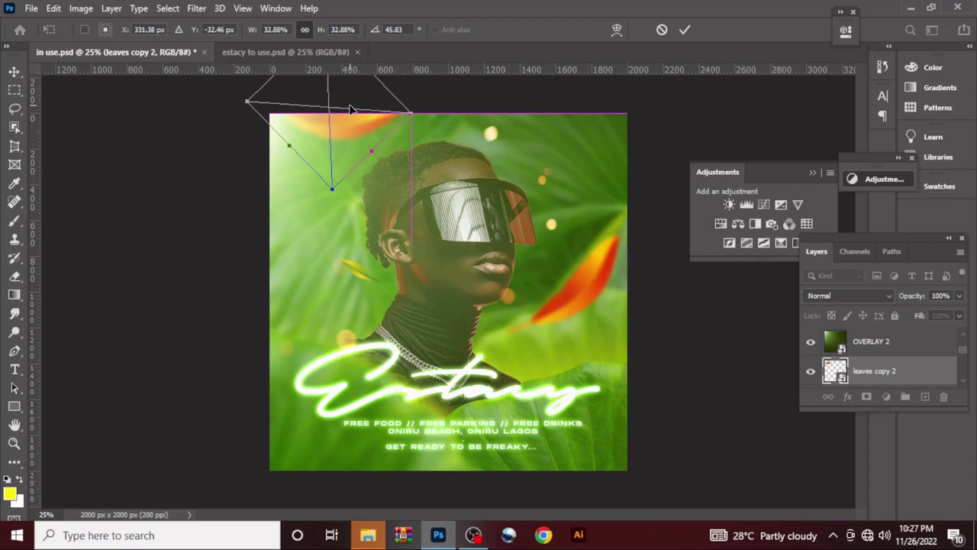
{"action": "left_click", "coordinate": [685, 30]}
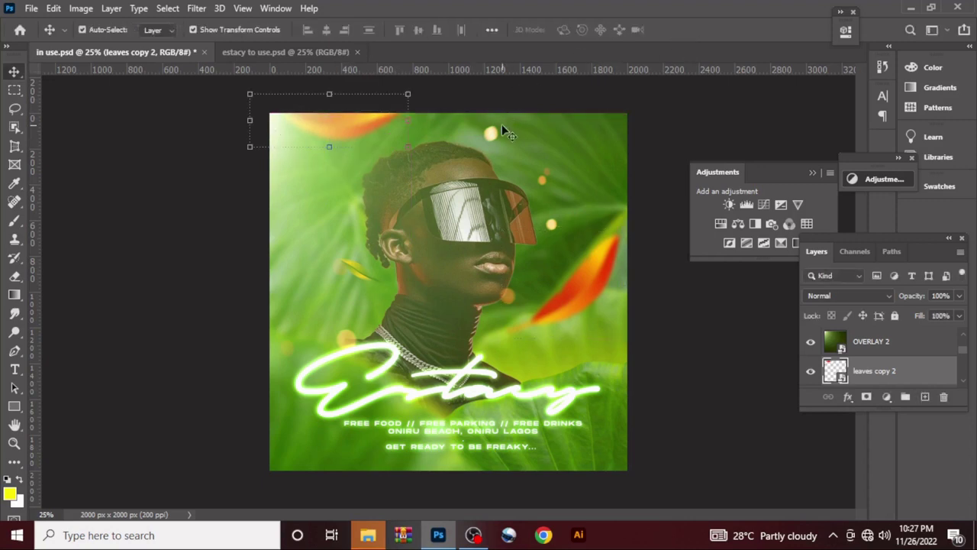
{"action": "left_click", "coordinate": [148, 197]}
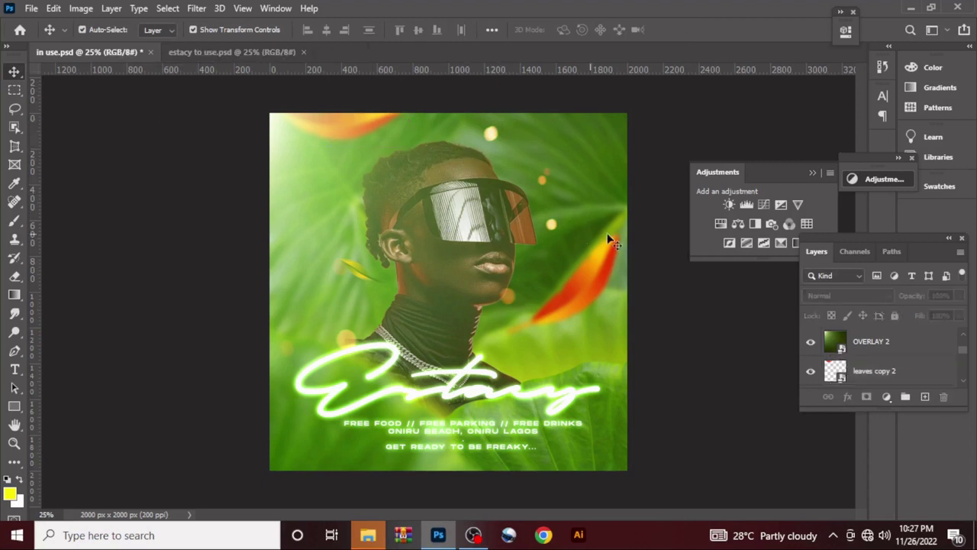
Add a Brightness/Contrast adjustment above the FREE FOOD // FREE PARKING // FREE DRINKS text layer with Brightness at -59
{"action": "scroll", "coordinate": [939, 352], "scroll_direction": "up", "scroll_amount": 3}
{"action": "left_click", "coordinate": [905, 342]}
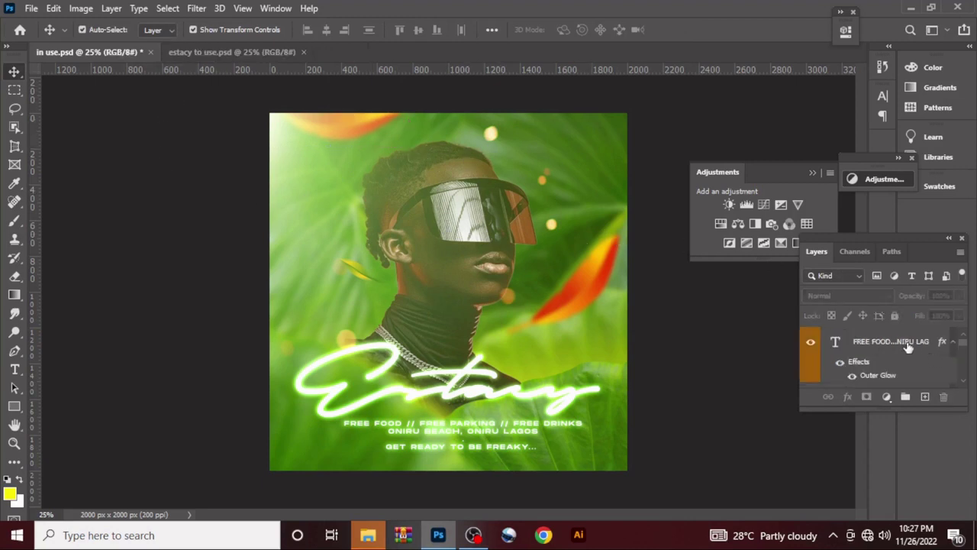
{"action": "left_click", "coordinate": [907, 348]}
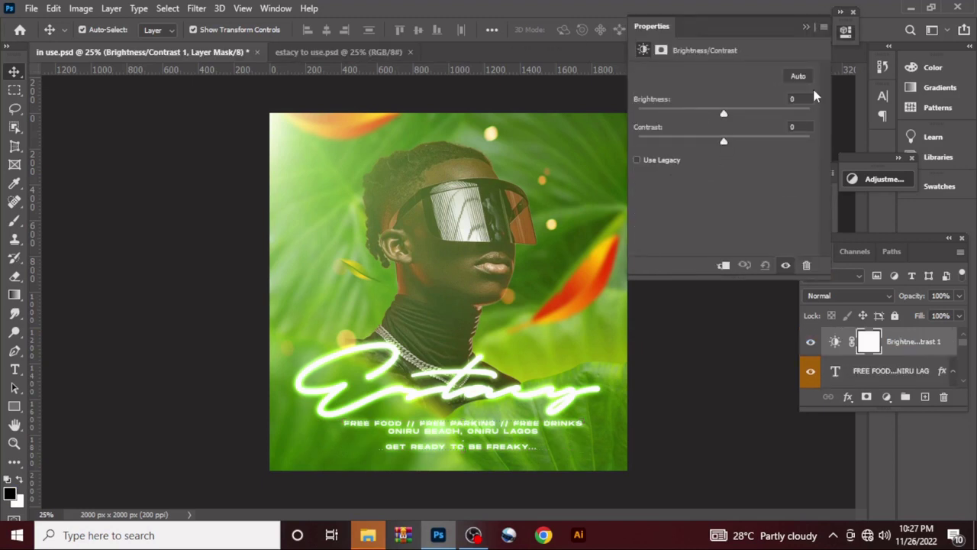
{"action": "left_click", "coordinate": [792, 99]}
{"action": "type", "text": "-59"}
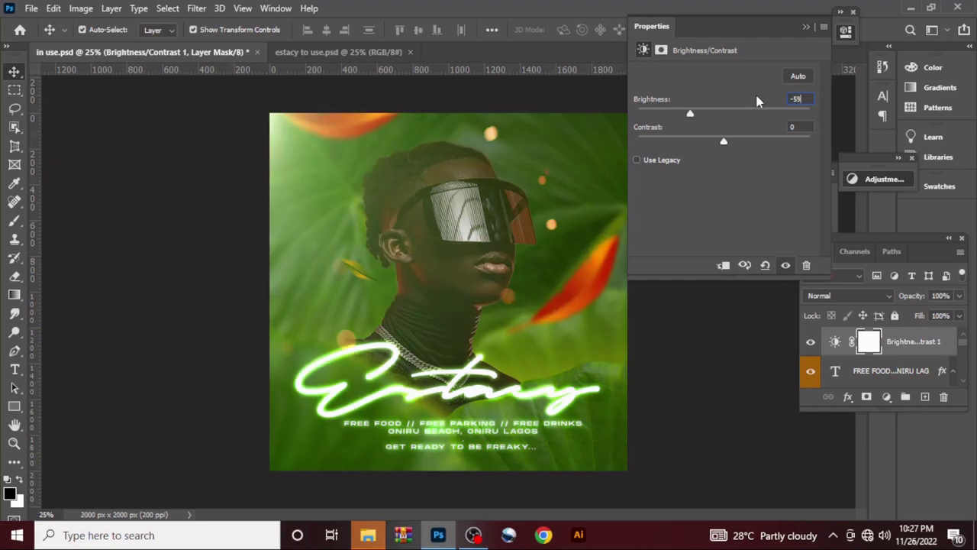
{"action": "left_click", "coordinate": [805, 28]}
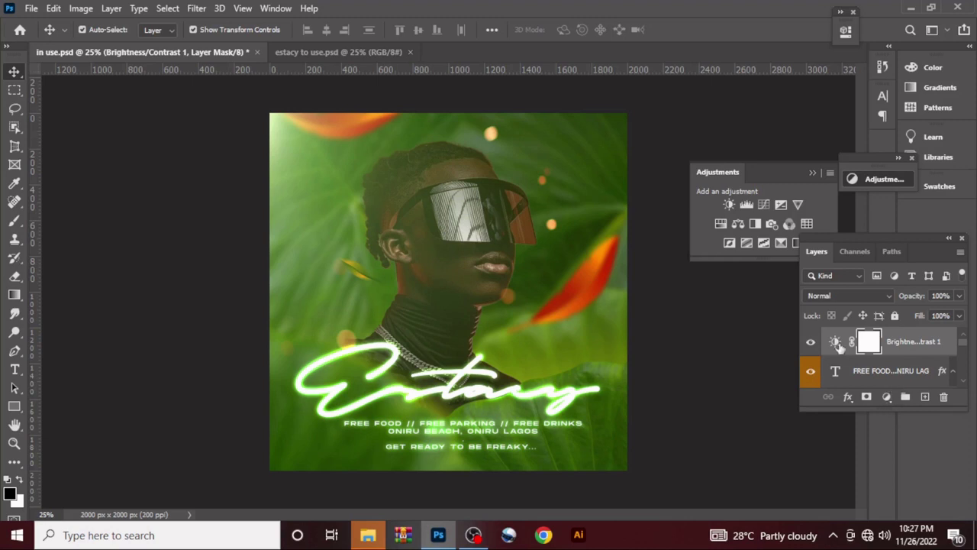
Add a Levels adjustment above the Brightness/Contrast layer with the black input level at 41
{"action": "left_click", "coordinate": [745, 204]}
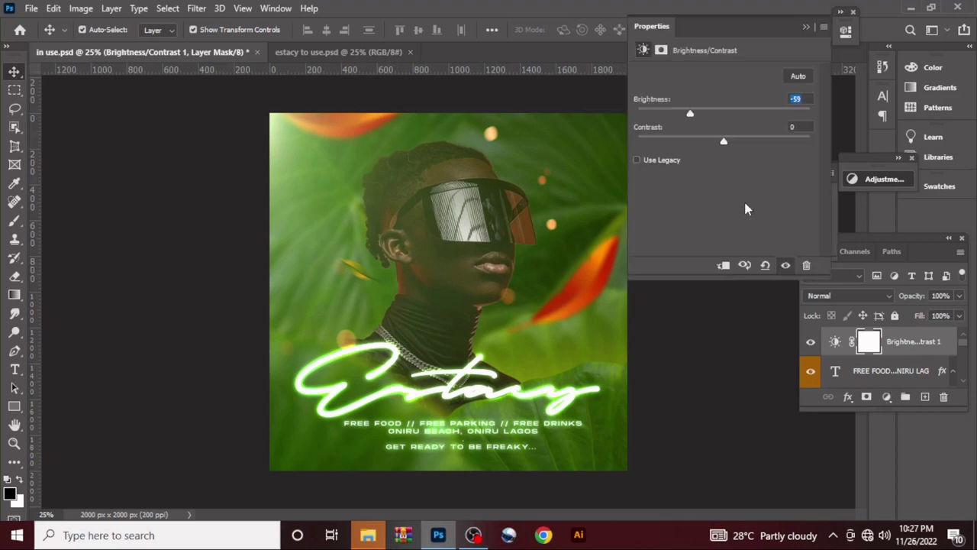
{"action": "key", "text": "ctrl+l"}
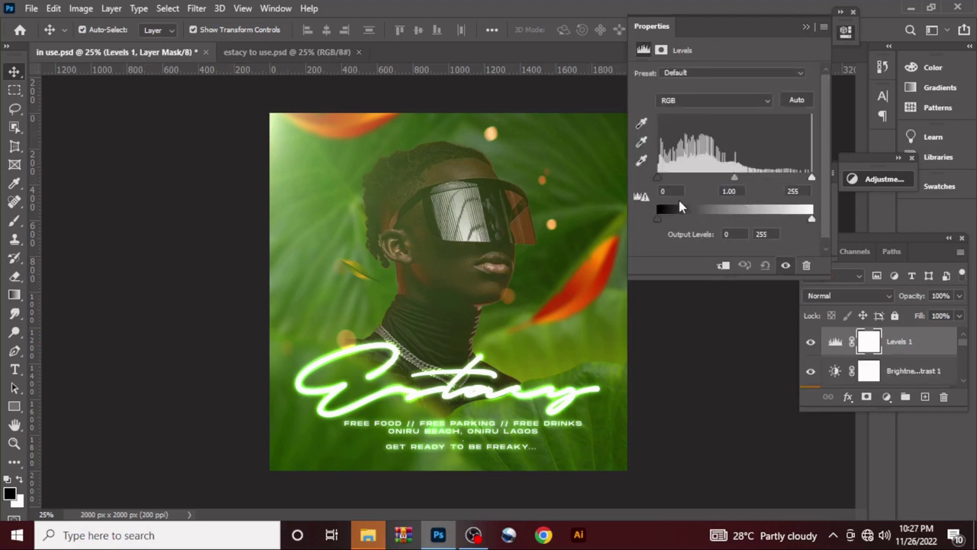
{"action": "left_click", "coordinate": [671, 190]}
{"action": "type", "text": "41"}
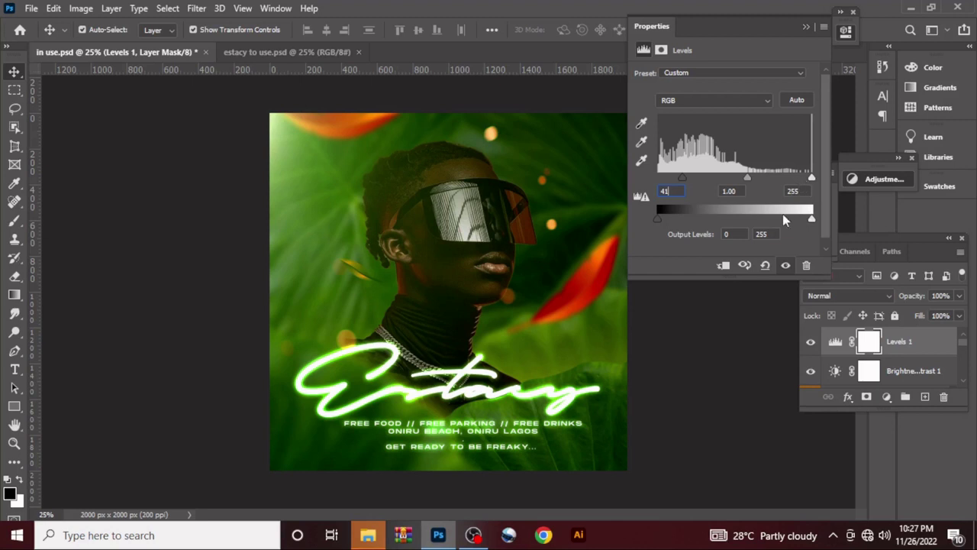
{"action": "left_click", "coordinate": [806, 28]}
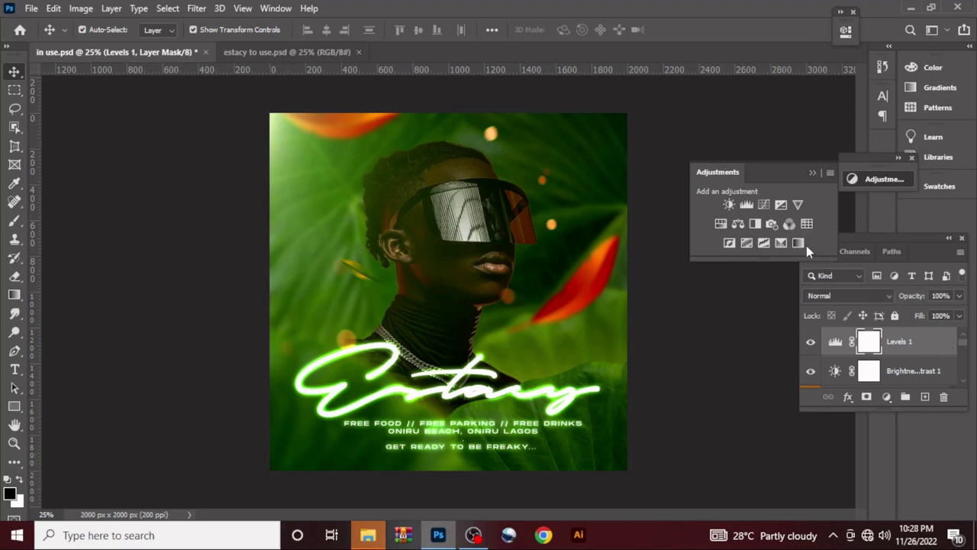
Add a second Brightness/Contrast adjustment above Levels 1 with Brightness at -9
{"action": "left_click", "coordinate": [729, 205]}
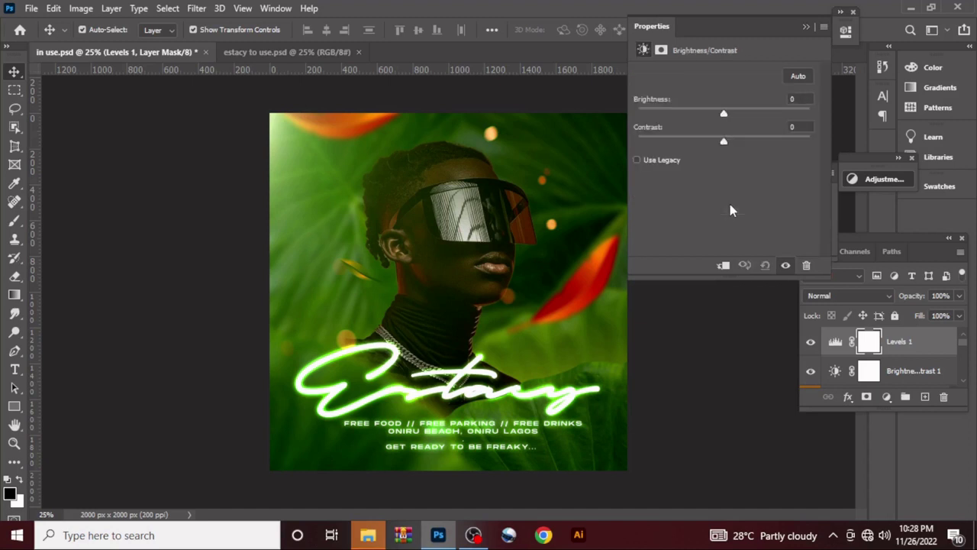
{"action": "double_click", "coordinate": [799, 99]}
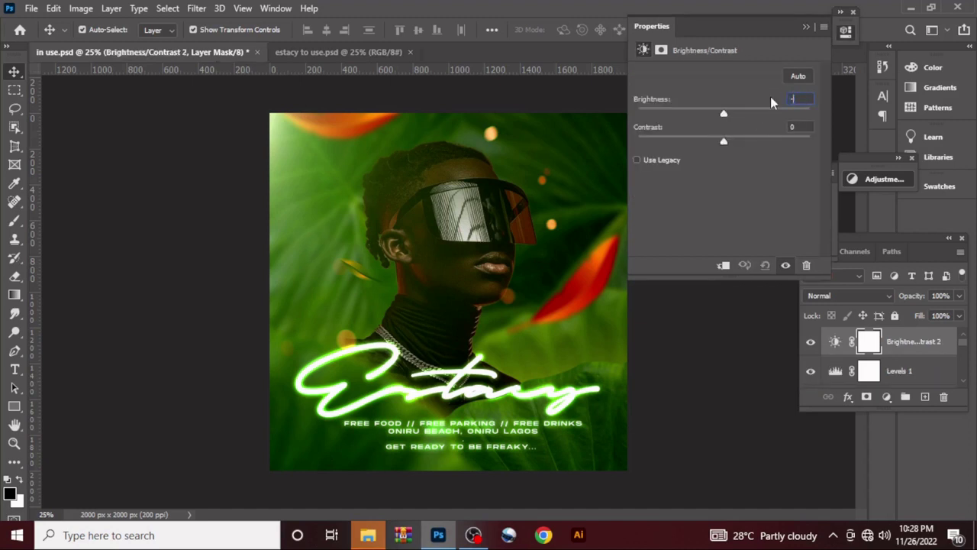
{"action": "type", "text": "-5"}
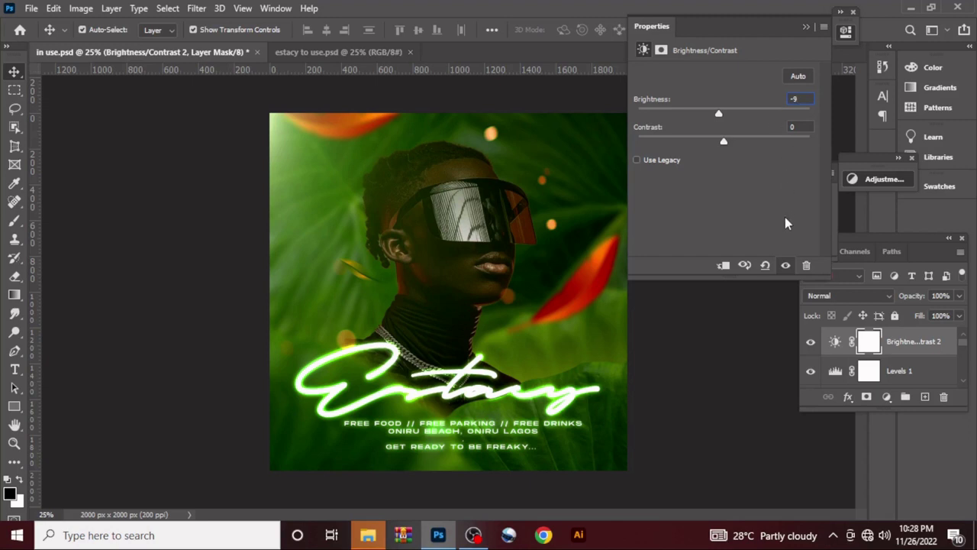
{"action": "left_click", "coordinate": [805, 26]}
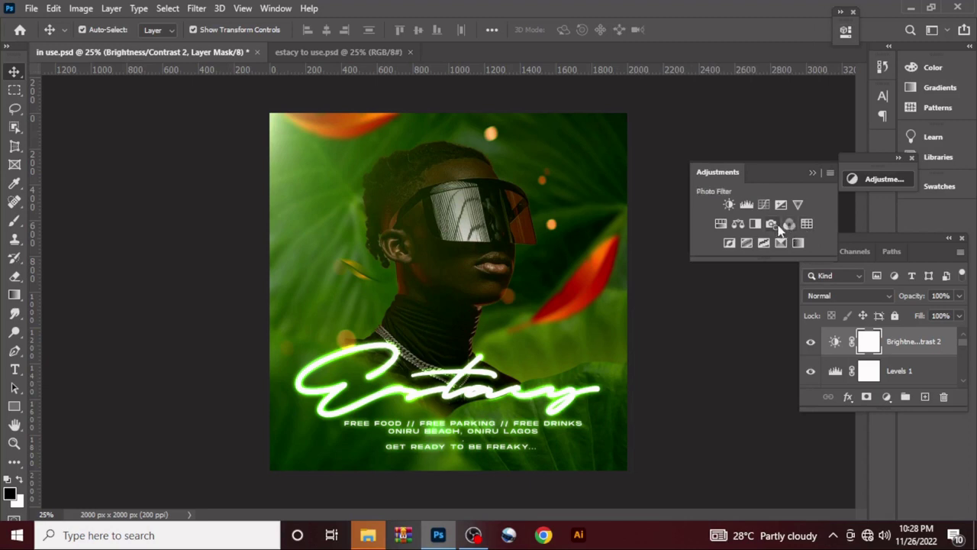
Add a Color Lookup adjustment at the top of the layer stack using the 3D LUT Kodak 5205 Fuji 3510 (by Adobe).cube
{"action": "left_click", "coordinate": [810, 226]}
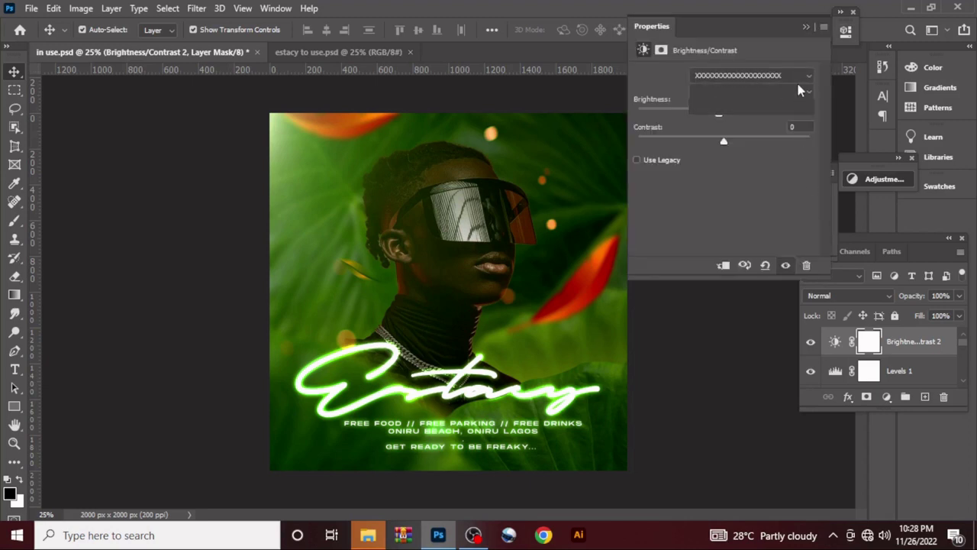
{"action": "left_click", "coordinate": [789, 74]}
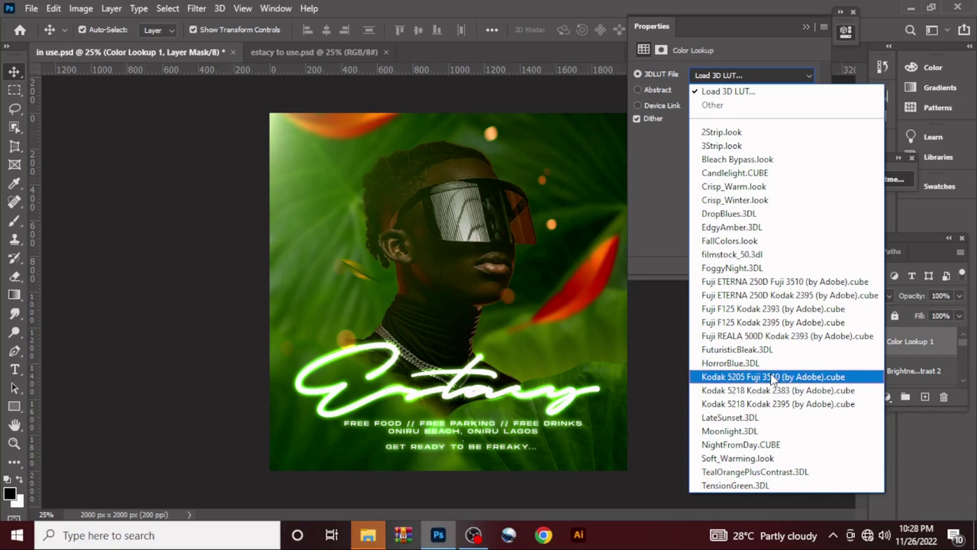
{"action": "left_click", "coordinate": [773, 377]}
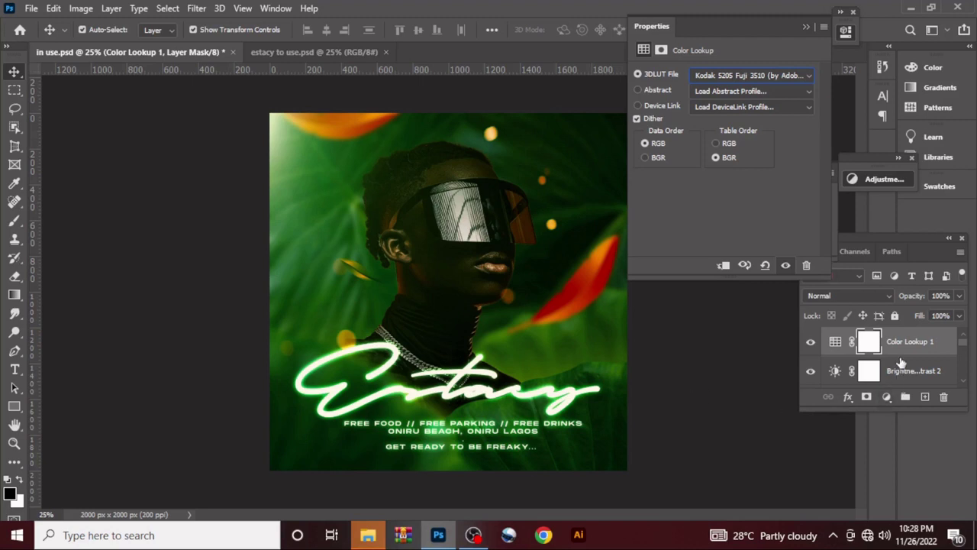
Place the glass cup image from File Explorer's recent files directly above the FREE FOOD // FREE PARKING // FREE DRINKS text layer
{"action": "scroll", "coordinate": [900, 360], "scroll_direction": "down", "scroll_amount": 1}
{"action": "scroll", "coordinate": [899, 360], "scroll_direction": "down", "scroll_amount": 3}
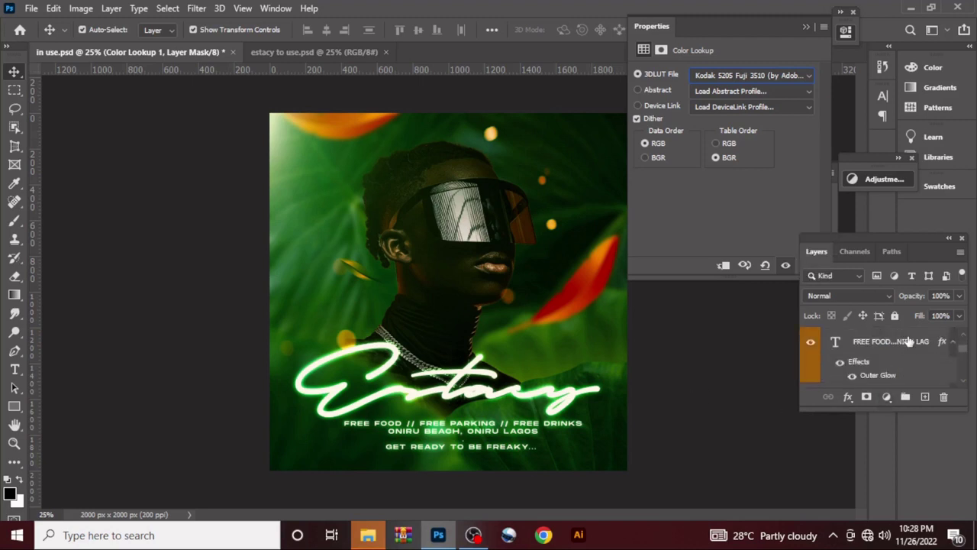
{"action": "left_click", "coordinate": [909, 342]}
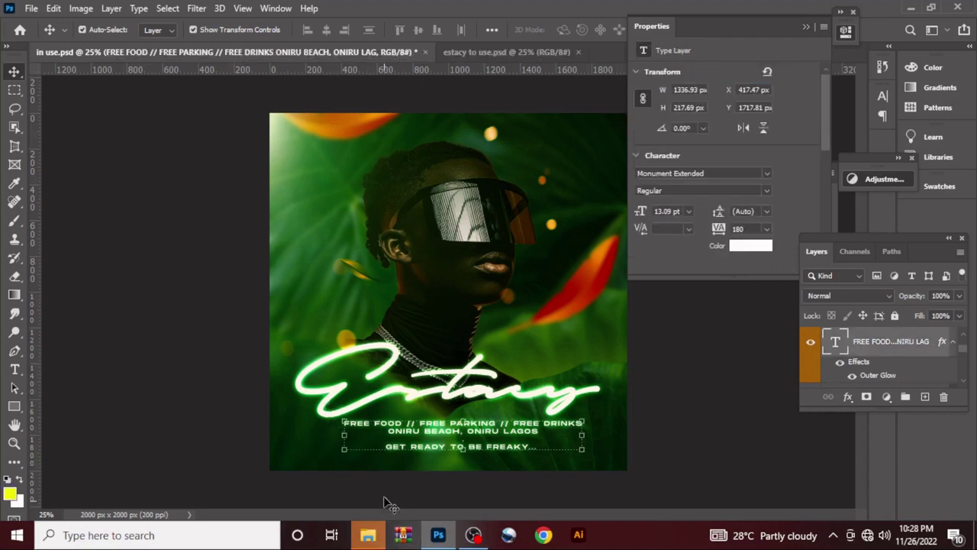
{"action": "mouse_move", "coordinate": [369, 537]}
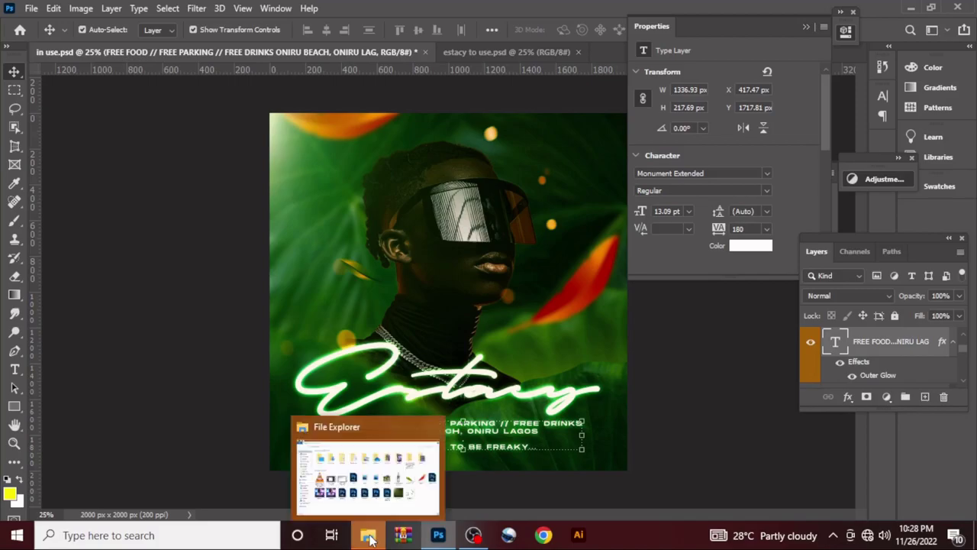
{"action": "left_click", "coordinate": [365, 507]}
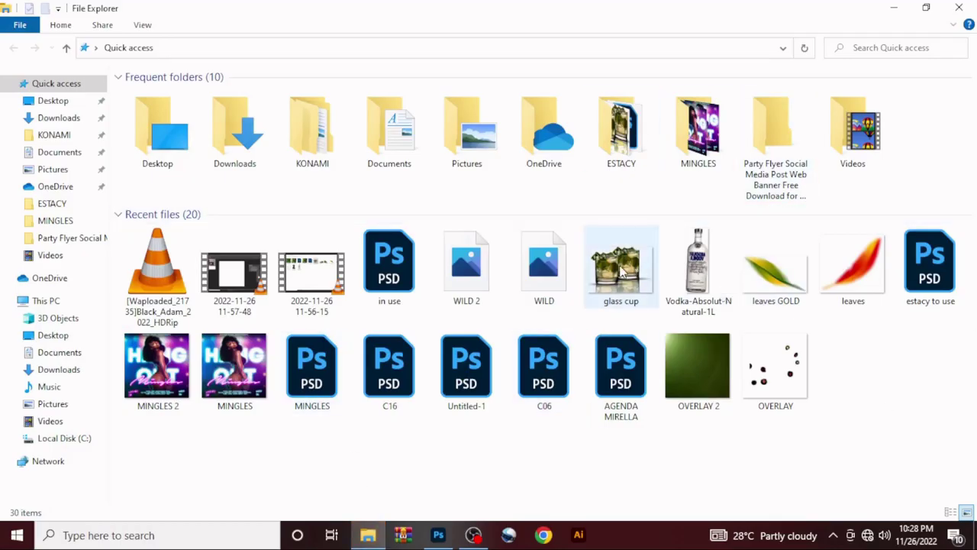
{"action": "left_click_drag", "start_coordinate": [622, 271], "coordinate": [319, 421]}
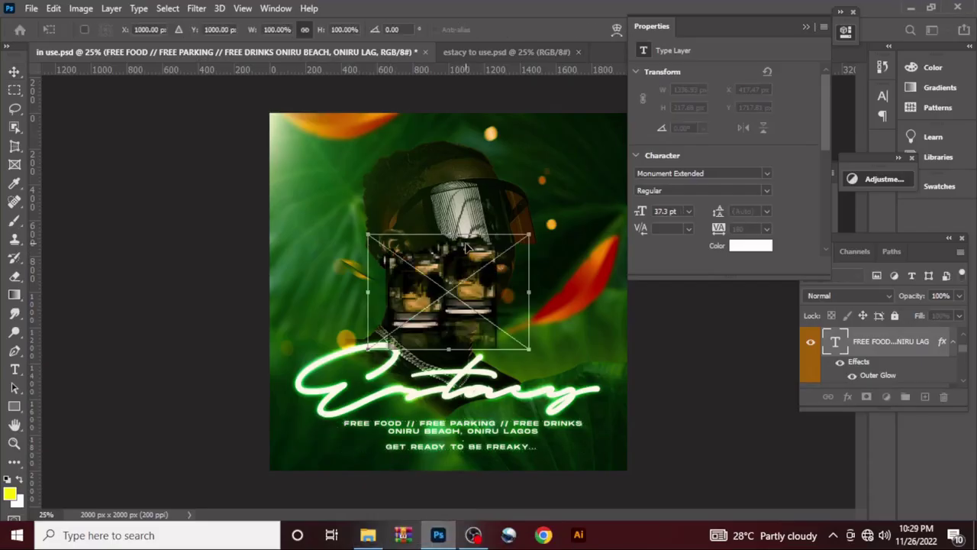
Scale the placed glass cup to about 33% and position it in the flyer's lower-left corner beside the event text
{"action": "left_click_drag", "start_coordinate": [455, 244], "coordinate": [307, 436]}
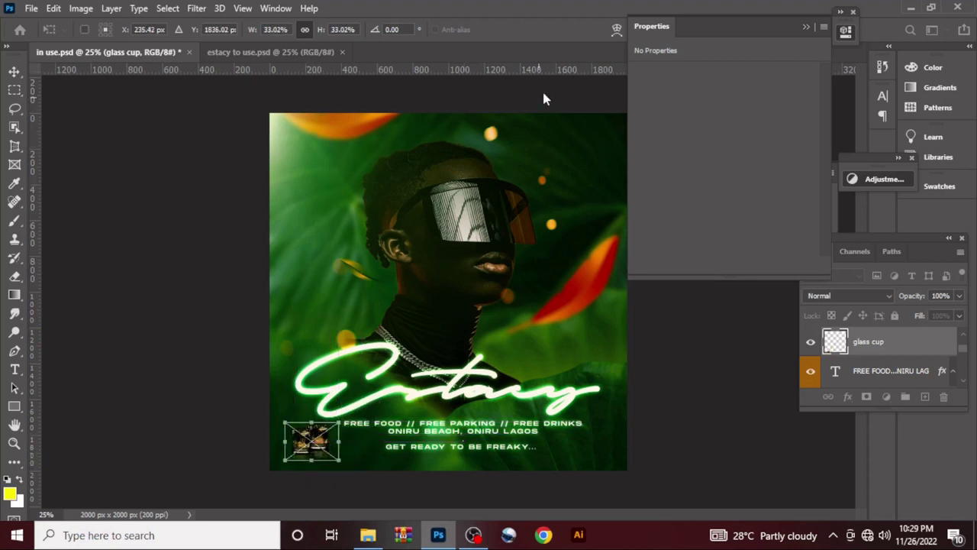
{"action": "left_click", "coordinate": [805, 28]}
{"action": "left_click", "coordinate": [685, 29]}
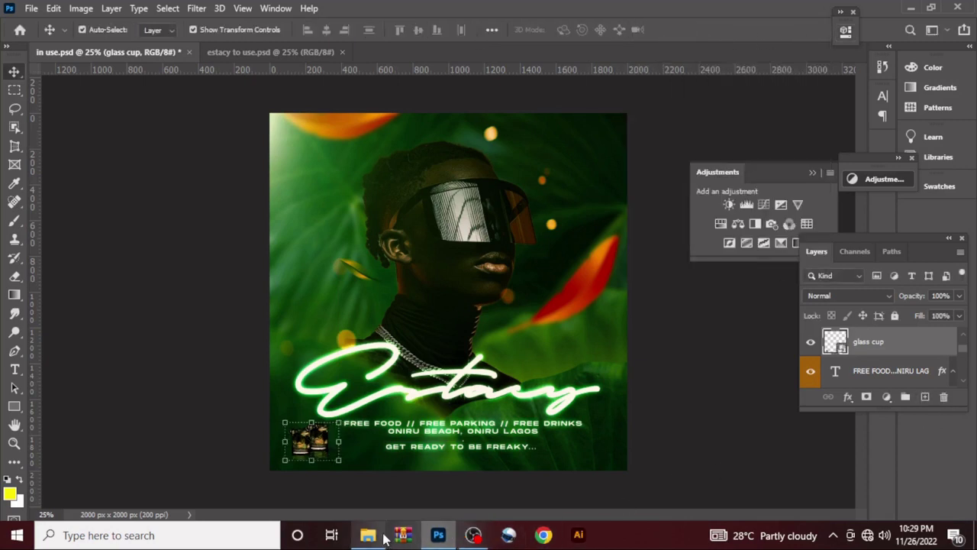
Place the Vodka-Absolut-Natural-1L image from File Explorer above the glass cup layer
{"action": "mouse_move", "coordinate": [385, 538]}
{"action": "left_click", "coordinate": [386, 504]}
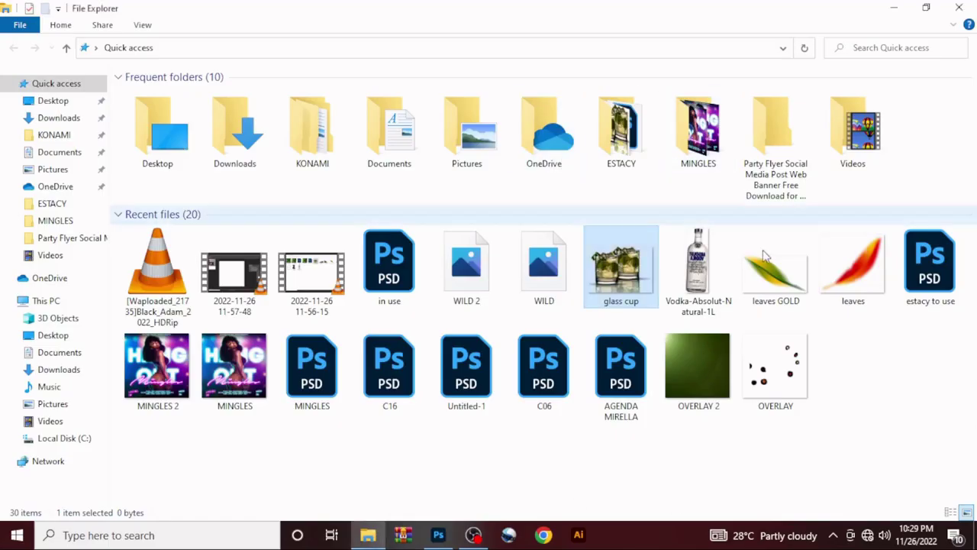
{"action": "left_click_drag", "start_coordinate": [687, 260], "coordinate": [565, 416]}
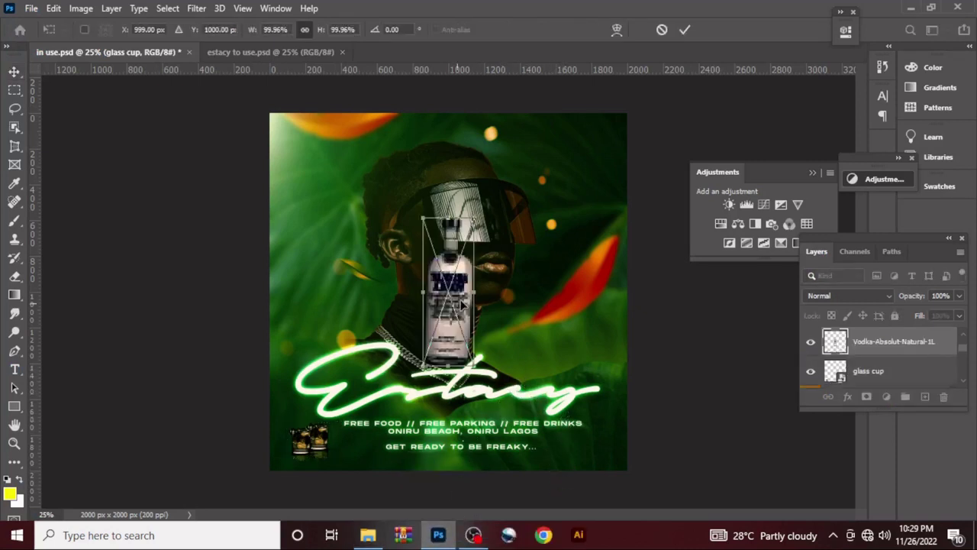
Scale the vodka bottle to about 46%, rotate it about -50.2° and position it partly off the flyer's lower-right corner
{"action": "left_click_drag", "start_coordinate": [483, 221], "coordinate": [627, 452]}
{"action": "left_click_drag", "start_coordinate": [561, 406], "coordinate": [583, 397]}
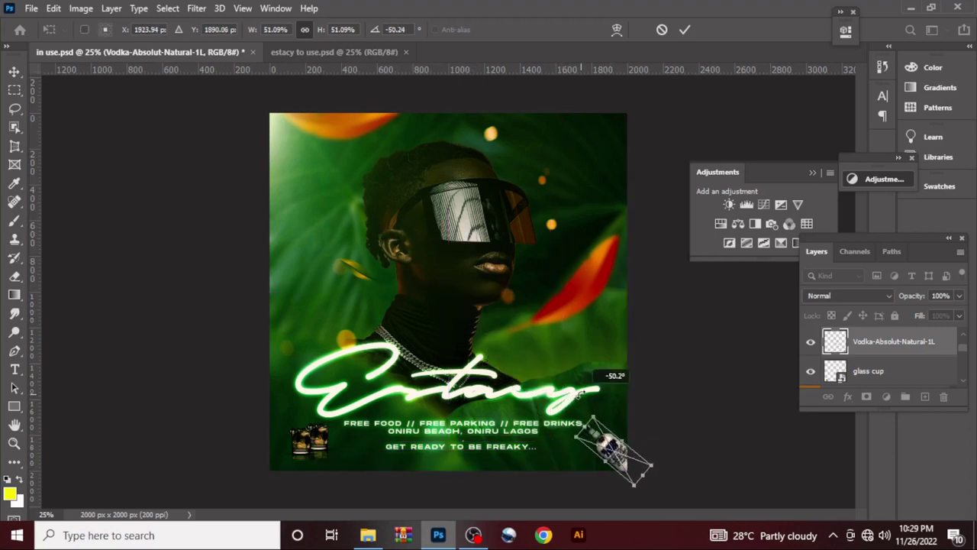
{"action": "left_click_drag", "start_coordinate": [606, 441], "coordinate": [582, 433]}
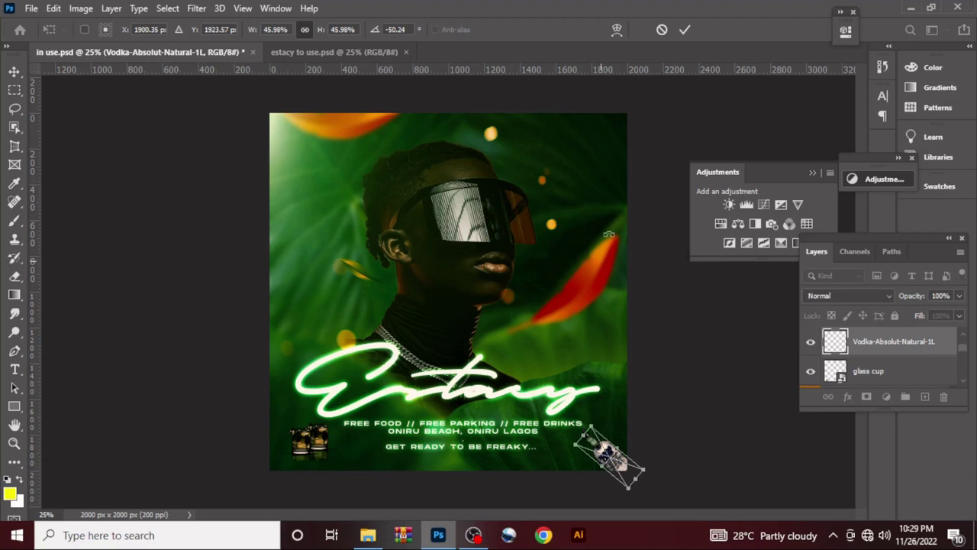
{"action": "left_click", "coordinate": [685, 30]}
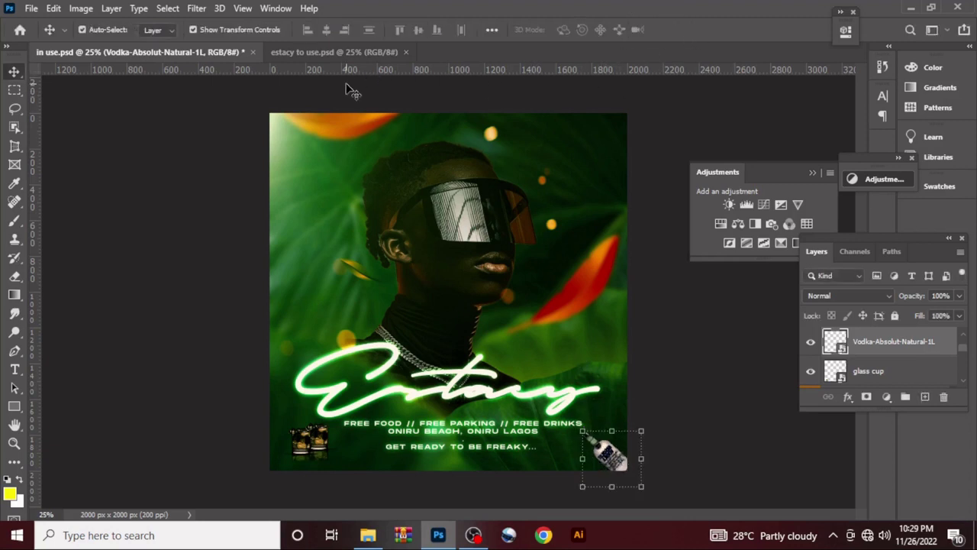